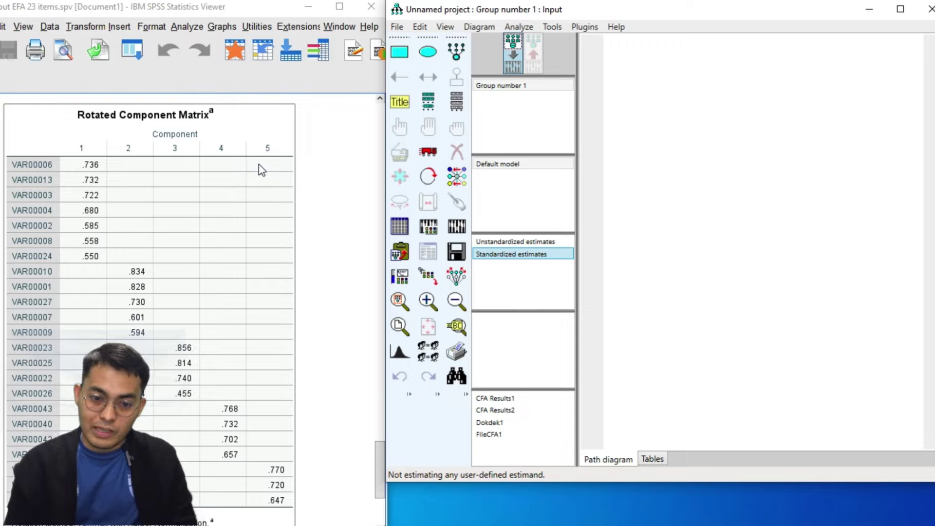
- Attach 'CFA Leadership 23 items (Another dataset).sav' (N 221) as Group number 1's data file
left_click(308, 170)
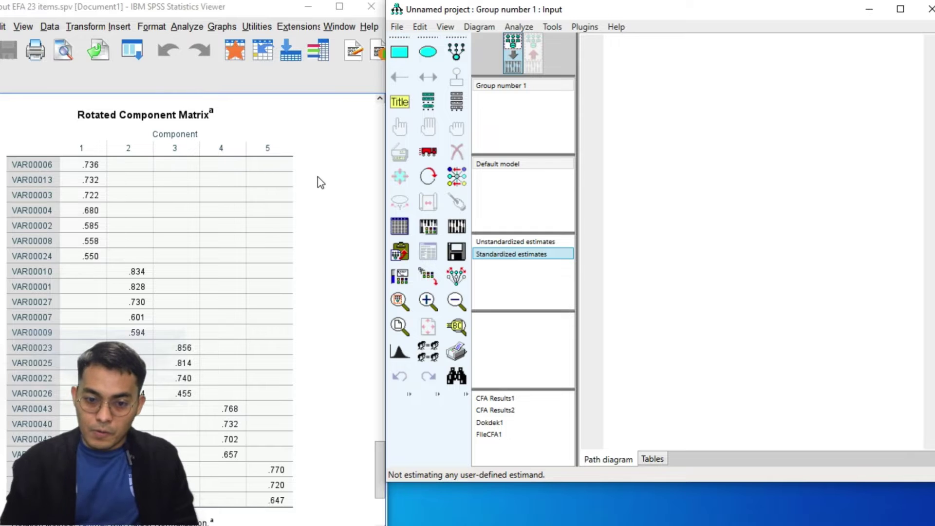
left_click(397, 26)
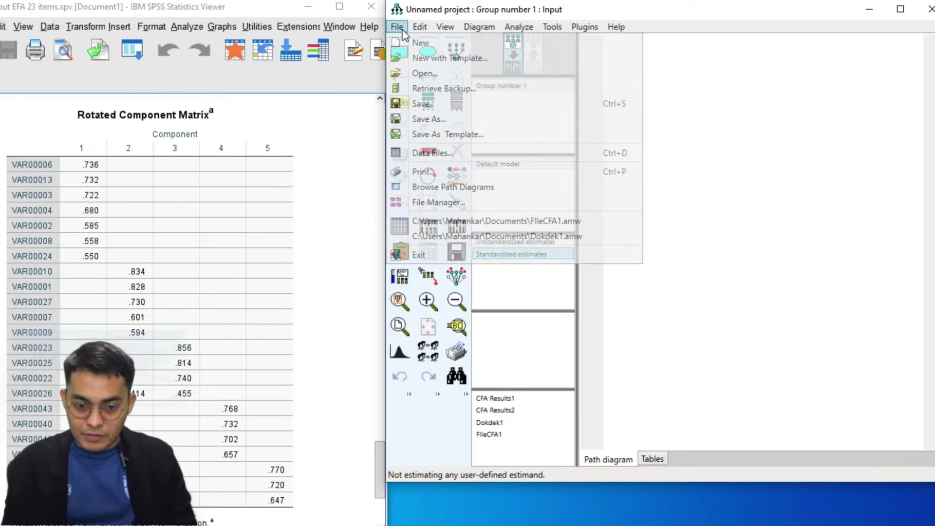
left_click(431, 154)
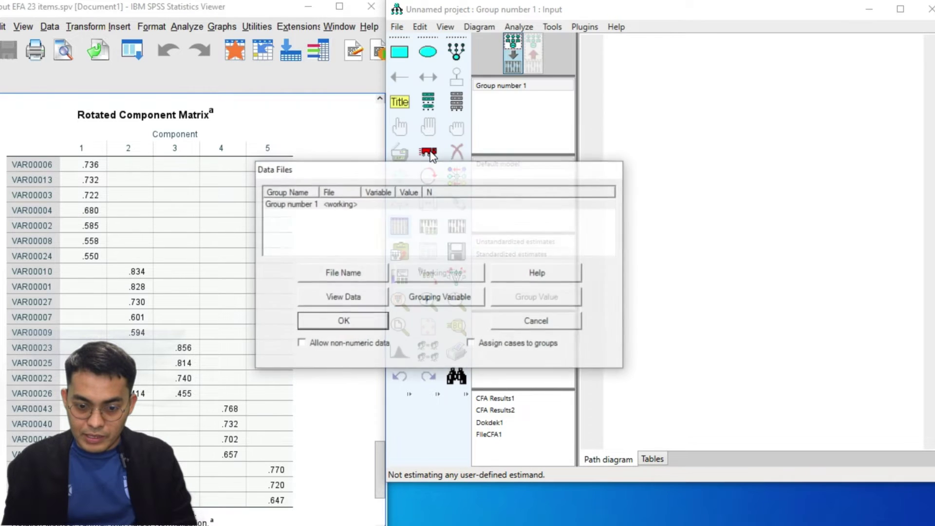
left_click(363, 275)
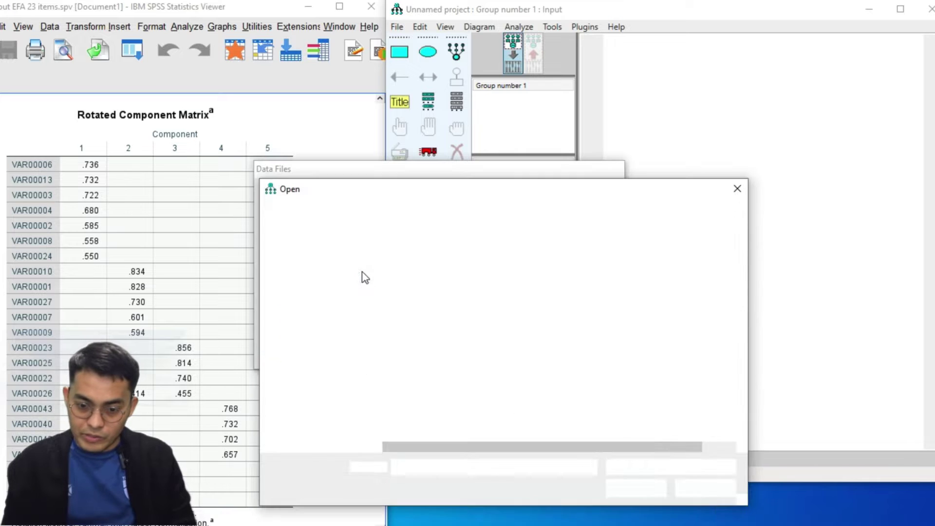
left_click(412, 294)
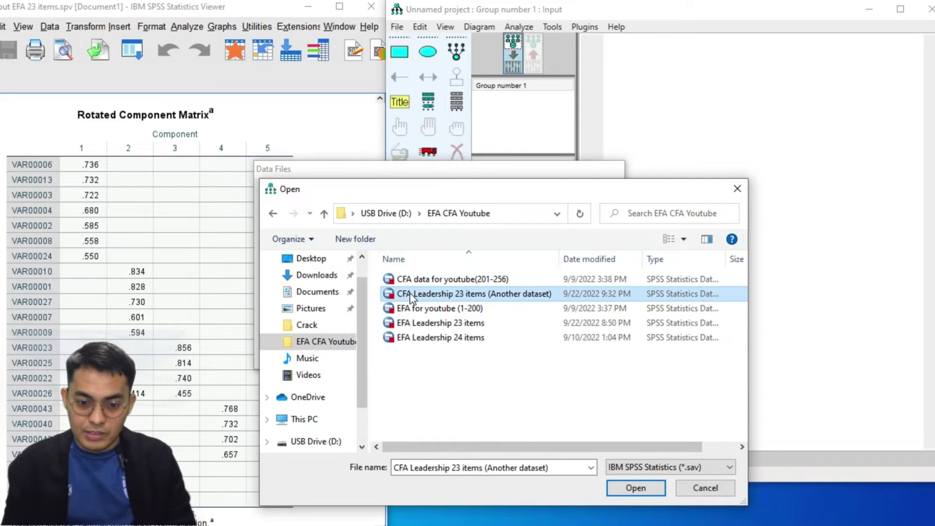
left_click(635, 491)
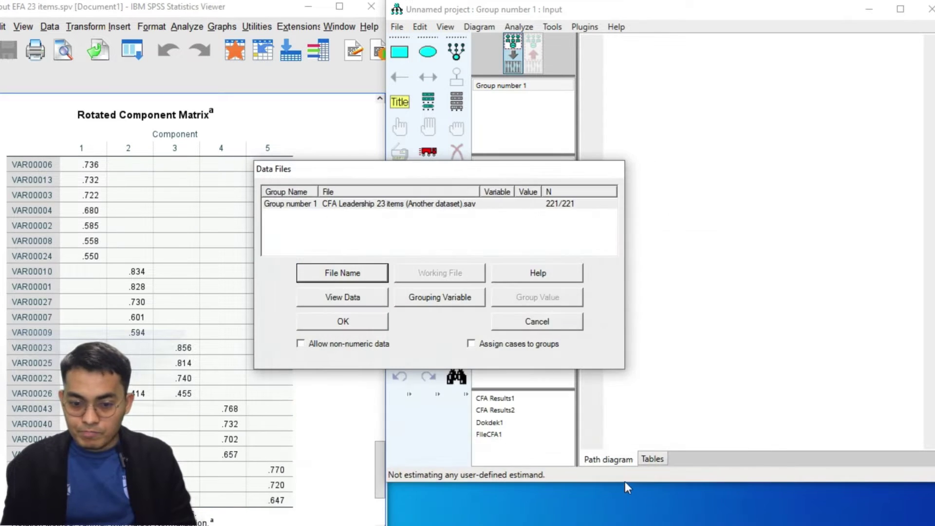
left_click(345, 205)
left_click(346, 327)
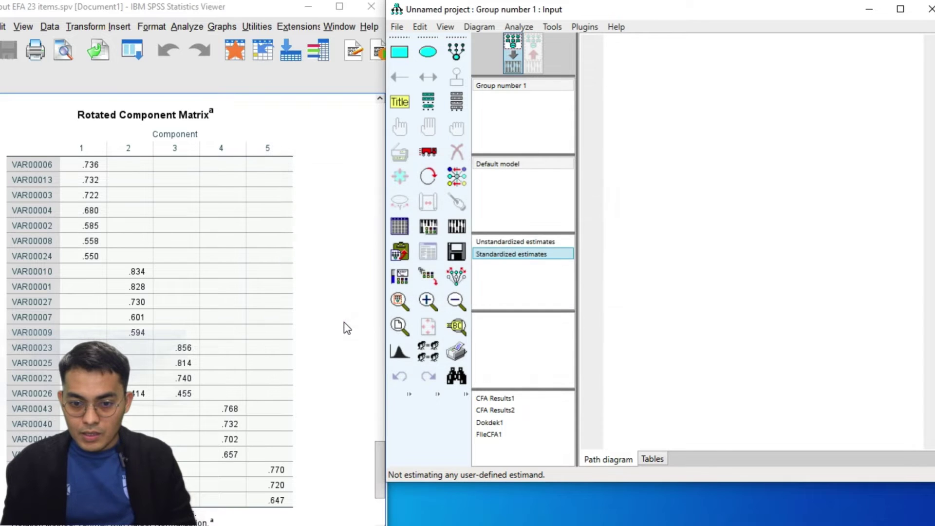
- Draw the first latent factor near the top with its set of indicators
left_click(453, 55)
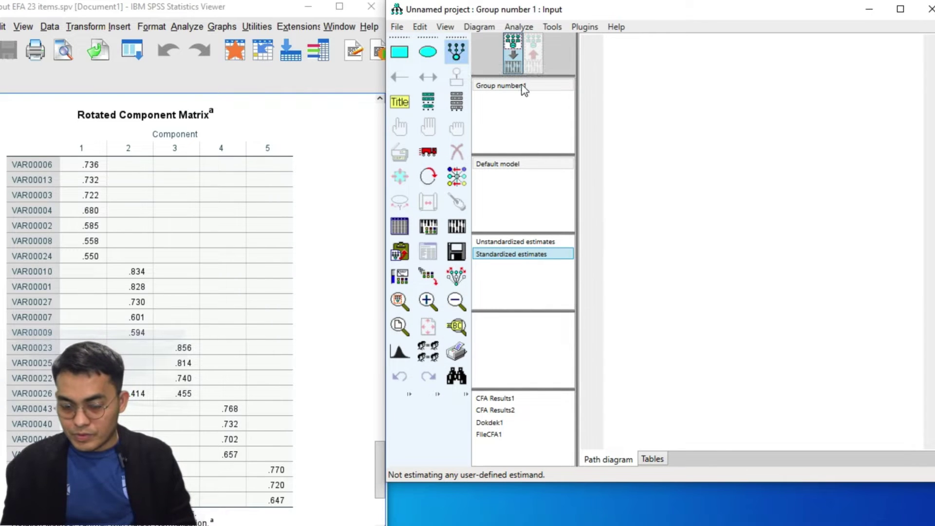
left_click_drag(699, 88, 742, 105)
left_click(731, 99)
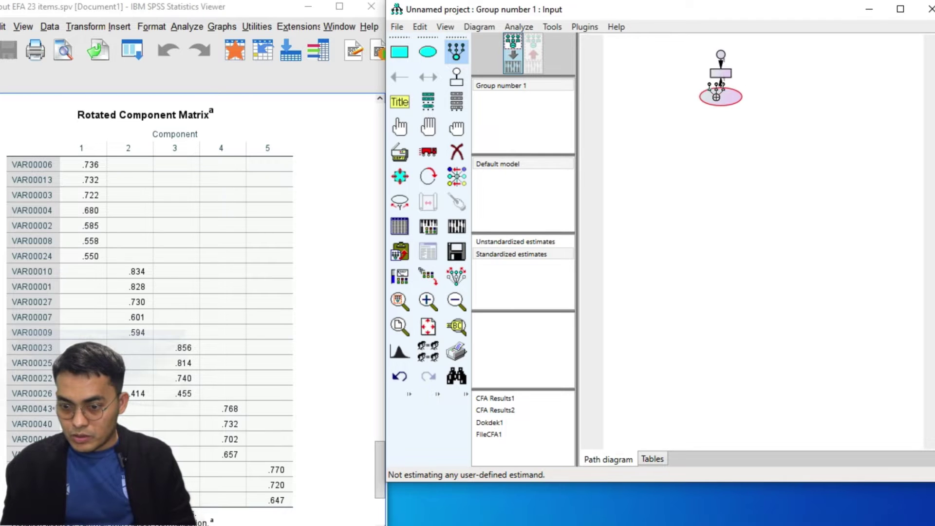
left_click(726, 99)
left_click(724, 98)
left_click(721, 97)
left_click(719, 96)
left_click(720, 97)
left_click(720, 96)
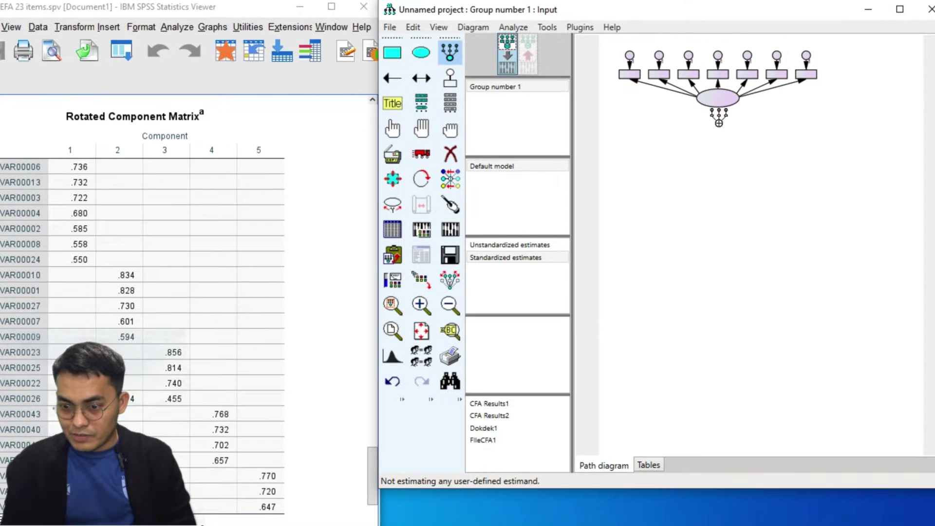
- Draw four more latent factors stacked below it, each with indicators
mouse_move(714, 178)
left_mouse_down()
mouse_move(765, 193)
mouse_move(758, 200)
left_mouse_up()
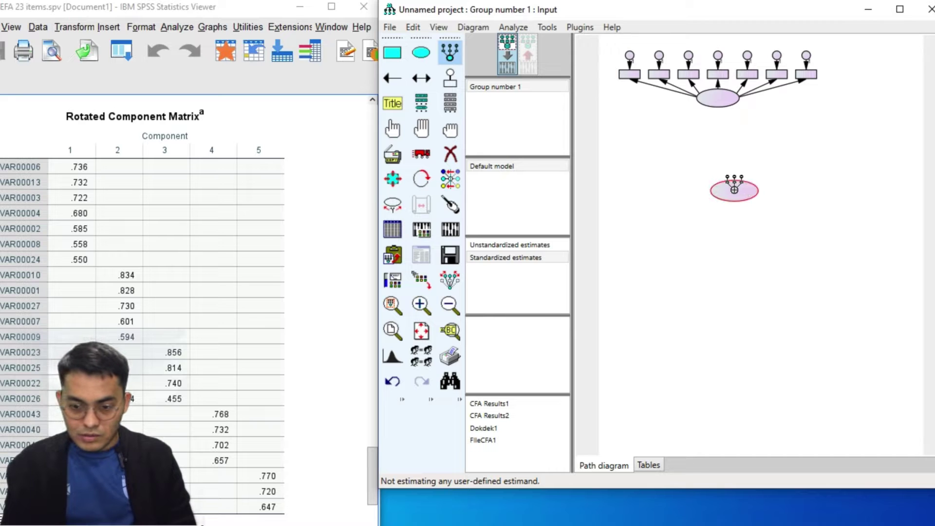
left_click(735, 191)
left_click(735, 190)
left_click(735, 190)
left_click(735, 191)
left_click(735, 190)
left_click_drag(704, 246, 748, 267)
left_click(720, 257)
left_click(721, 257)
left_click(721, 257)
left_click(720, 257)
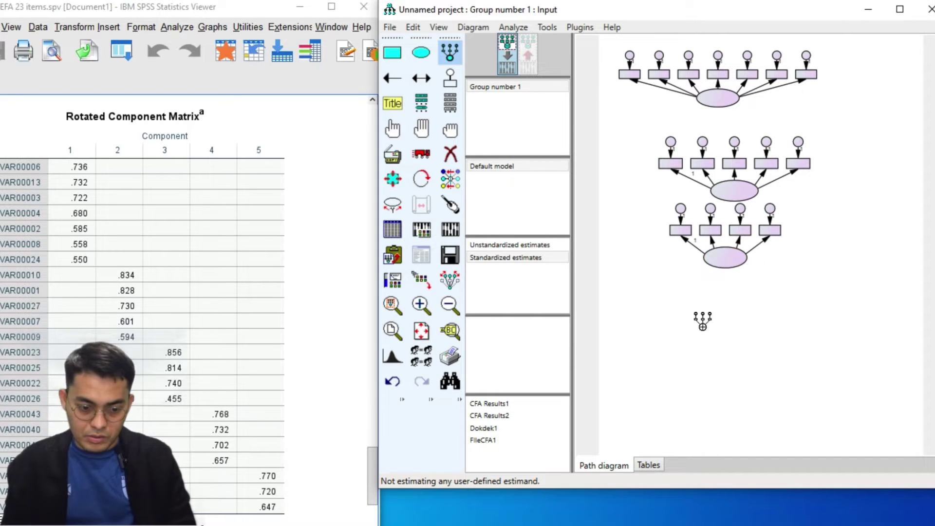
left_click_drag(701, 313, 746, 332)
left_click(722, 321)
left_click(722, 322)
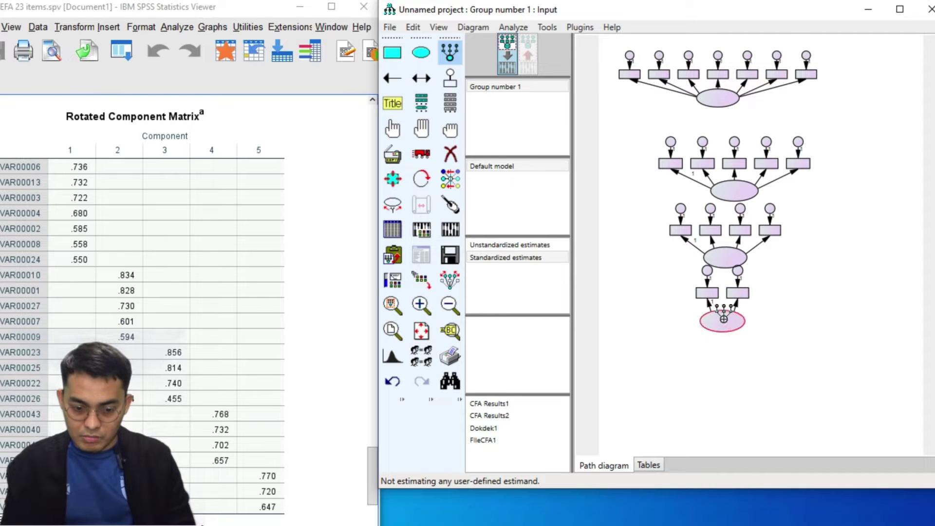
left_click(722, 322)
left_click(722, 321)
left_click_drag(705, 378, 754, 396)
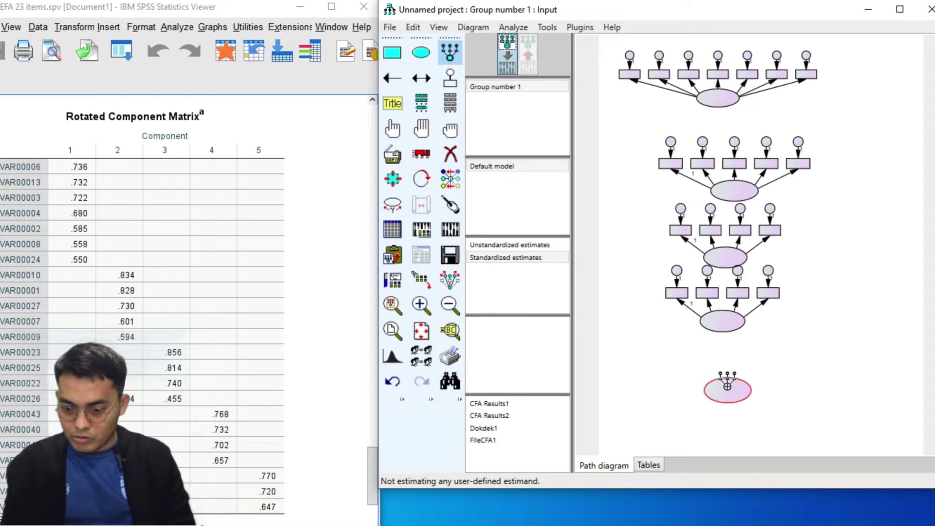
left_click(729, 390)
left_click(729, 390)
left_click(729, 390)
- Rotate each factor's indicator set so the indicators point to the left
left_click(421, 179)
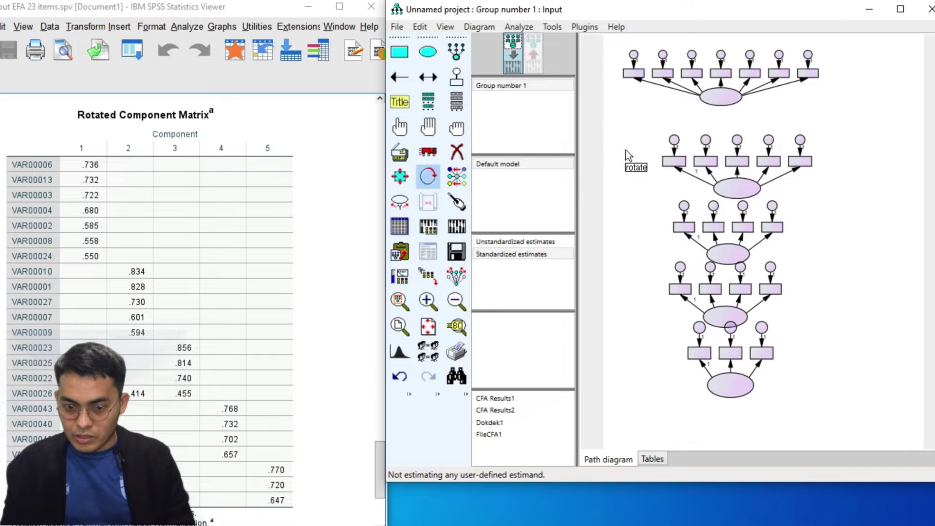
left_click(721, 97)
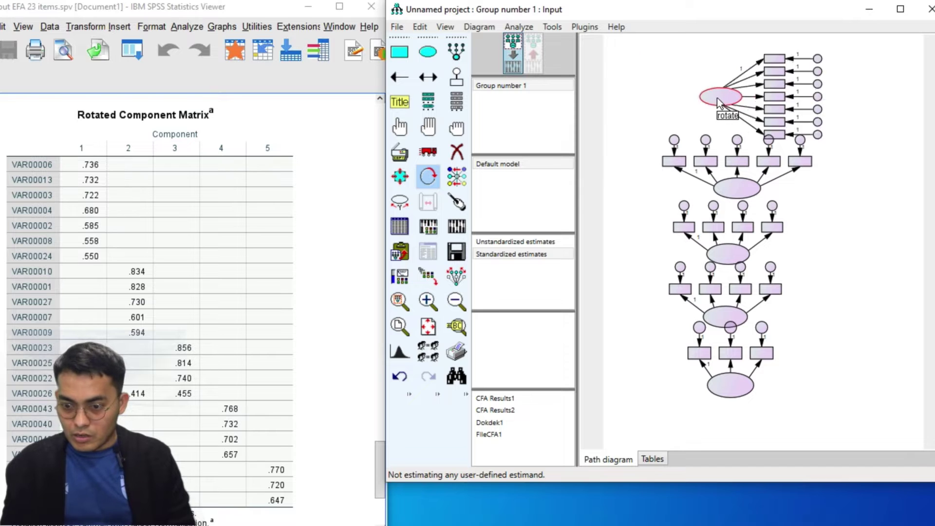
left_click(721, 97)
left_click(721, 97)
left_click(737, 188)
left_click(737, 188)
left_click(737, 189)
left_click(729, 254)
left_click(728, 253)
left_click(729, 253)
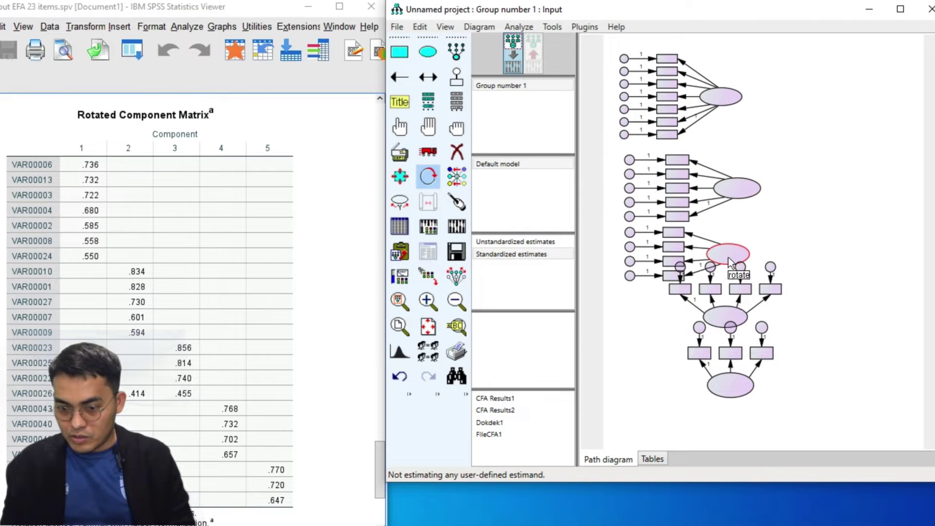
left_click(725, 316)
left_click(724, 316)
left_click(725, 316)
left_click(730, 386)
double_click(736, 388)
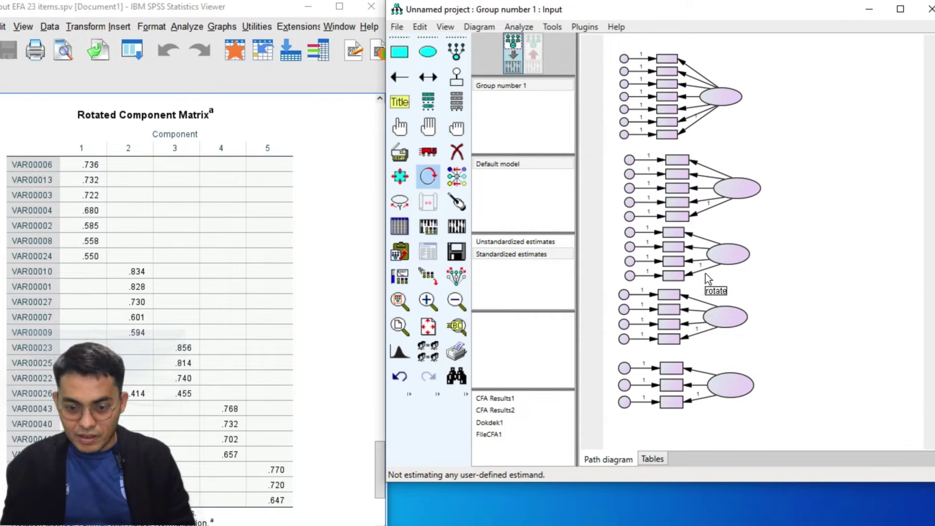
left_click(428, 178)
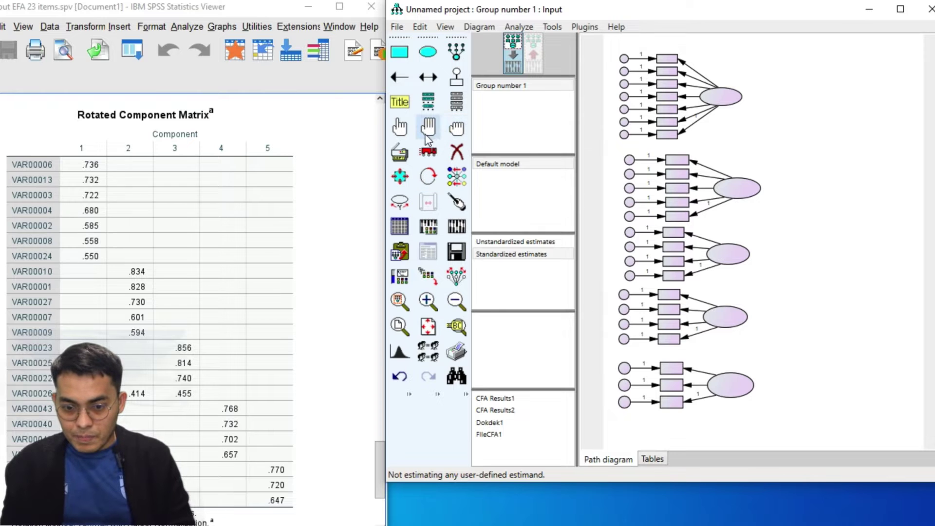
- Nudge the top, second and bottom factor ellipses into better positions
left_click(399, 127)
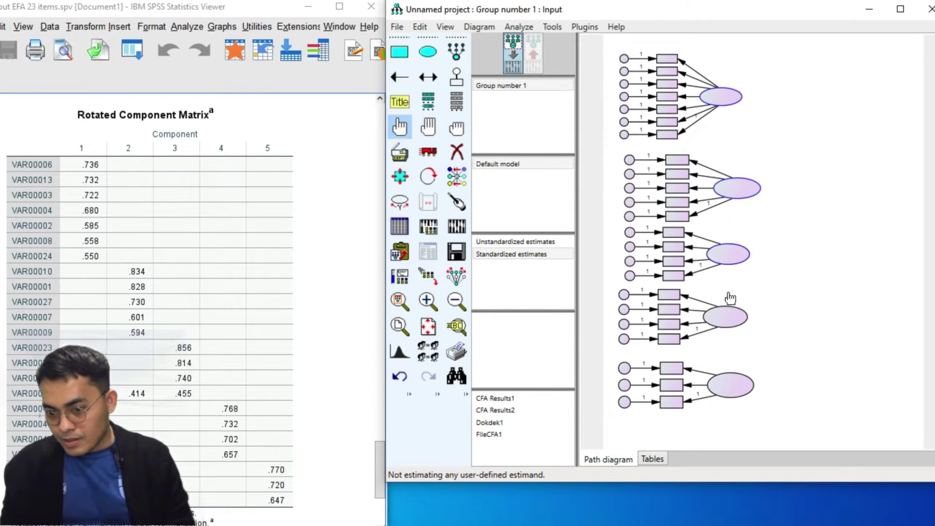
left_click(428, 152)
left_click_drag(730, 103, 754, 101)
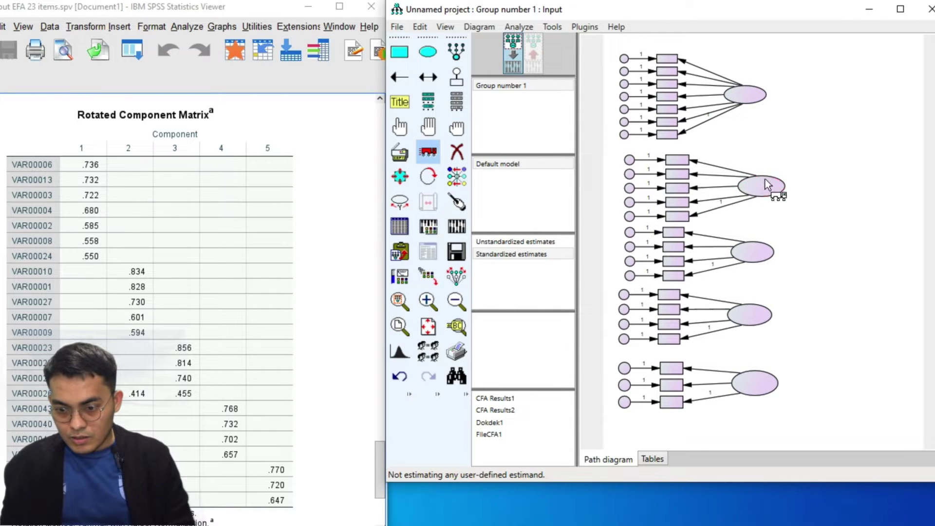
left_click_drag(766, 185, 758, 194)
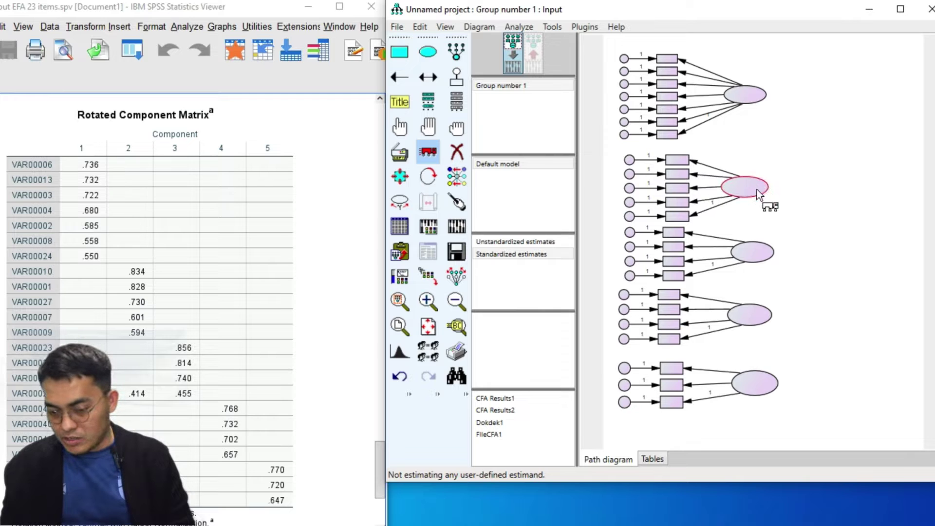
left_click_drag(763, 383, 751, 385)
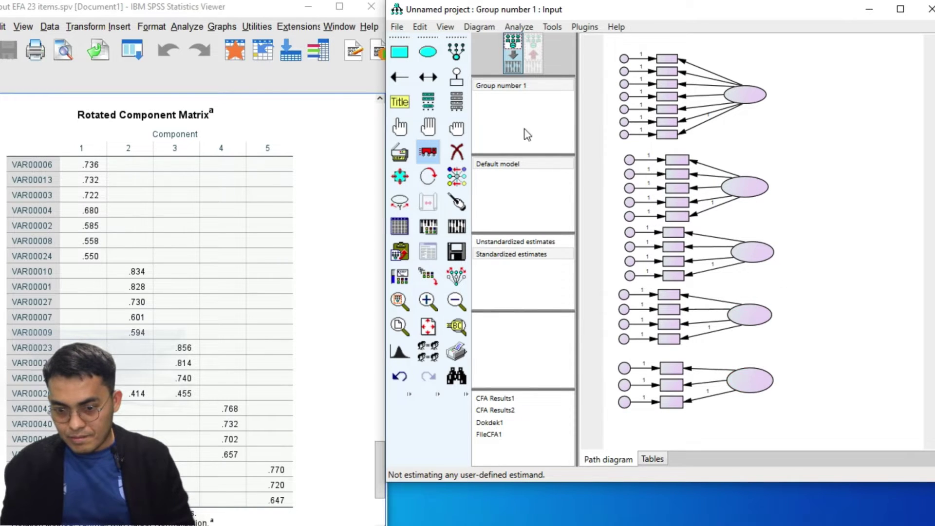
left_click(430, 158)
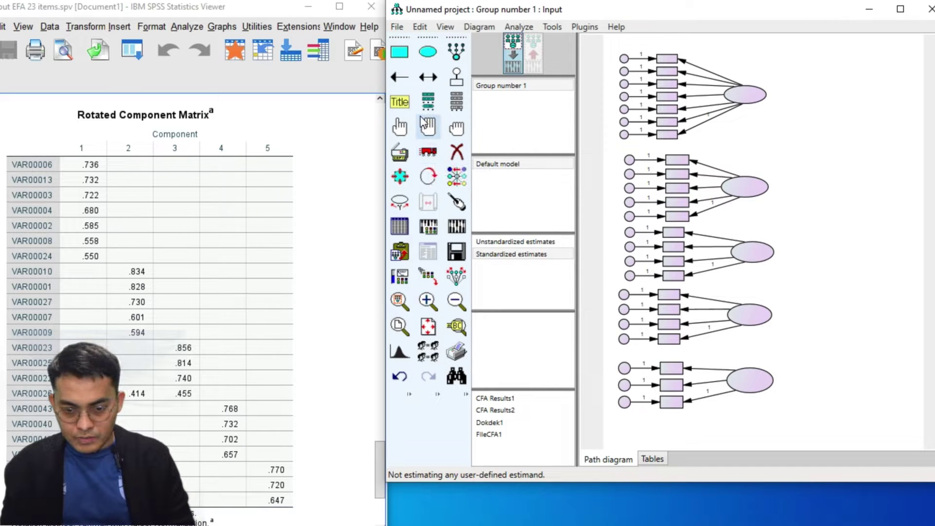
left_click(428, 152)
mouse_move(750, 185)
left_mouse_down()
mouse_move(691, 189)
mouse_move(749, 187)
left_mouse_up()
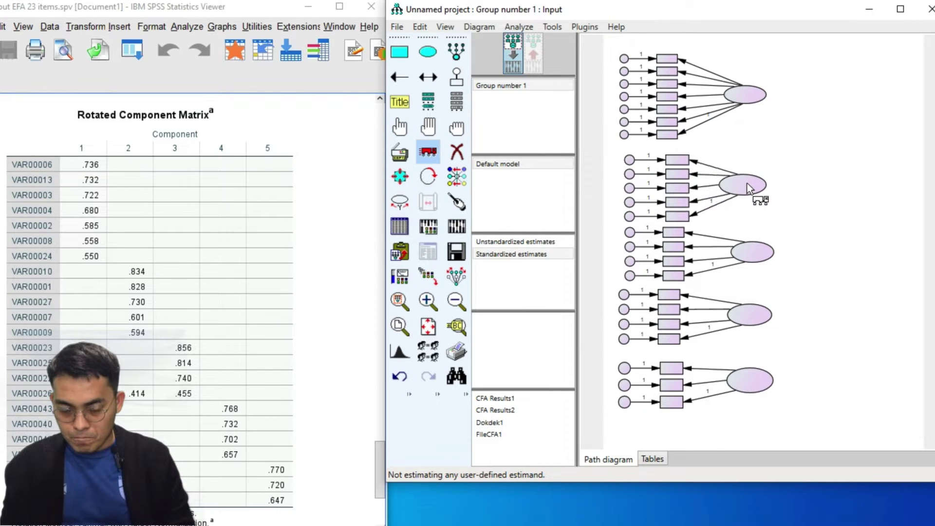
left_click(429, 151)
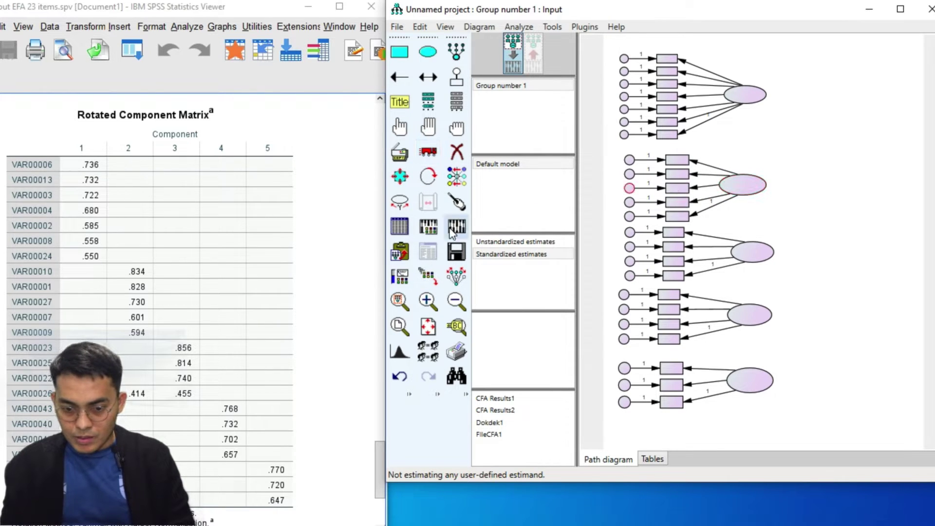
- With Preserve symmetries on, move each factor group up into an evenly aligned stack
left_click(457, 278)
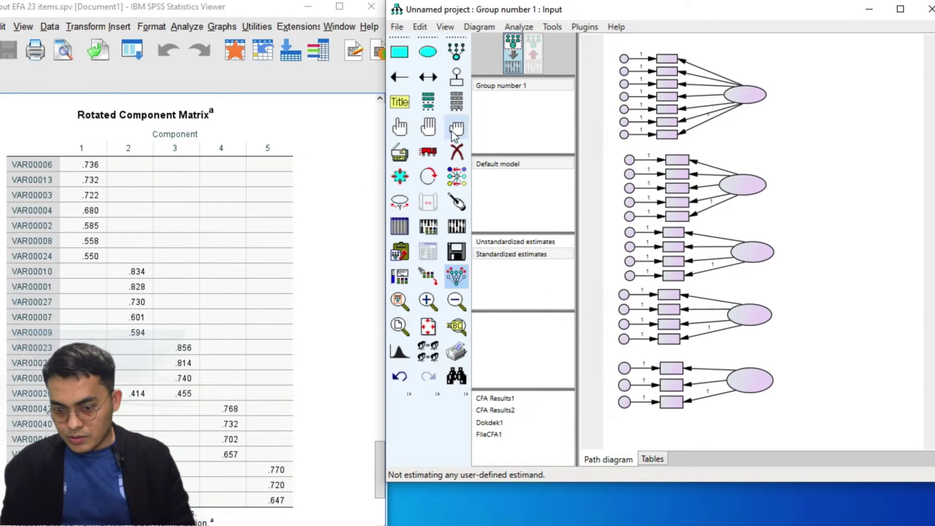
left_click(428, 152)
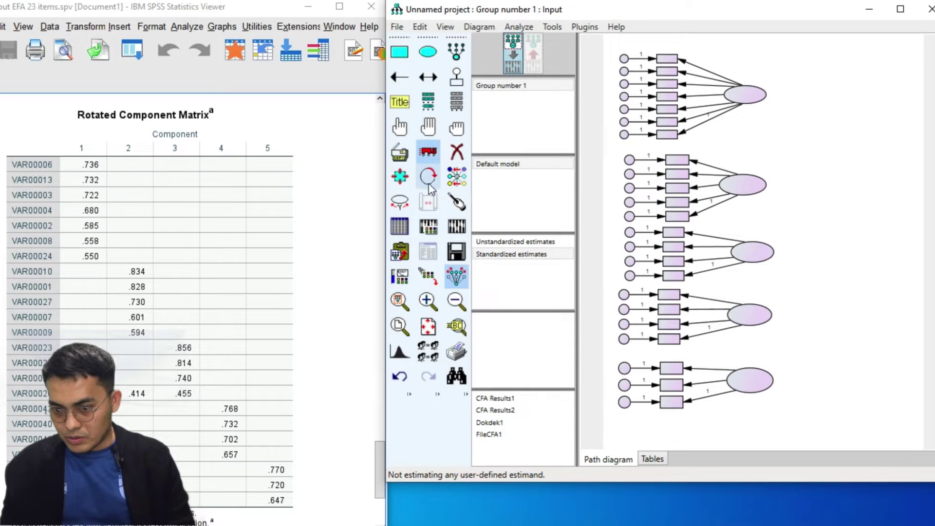
left_click_drag(748, 96, 756, 87)
left_click_drag(749, 184, 743, 171)
left_click_drag(758, 258, 763, 244)
left_click_drag(760, 314, 773, 300)
left_click_drag(757, 394, 771, 373)
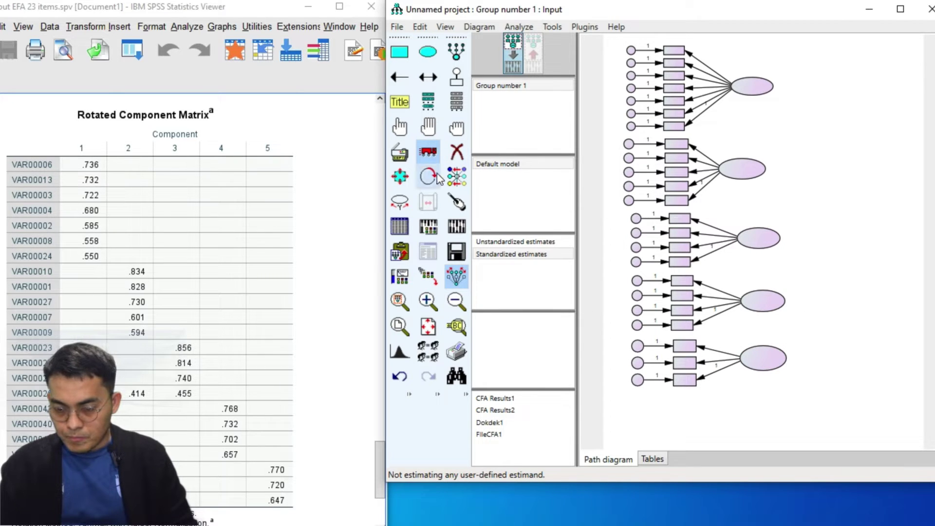
left_click_drag(743, 173, 758, 174)
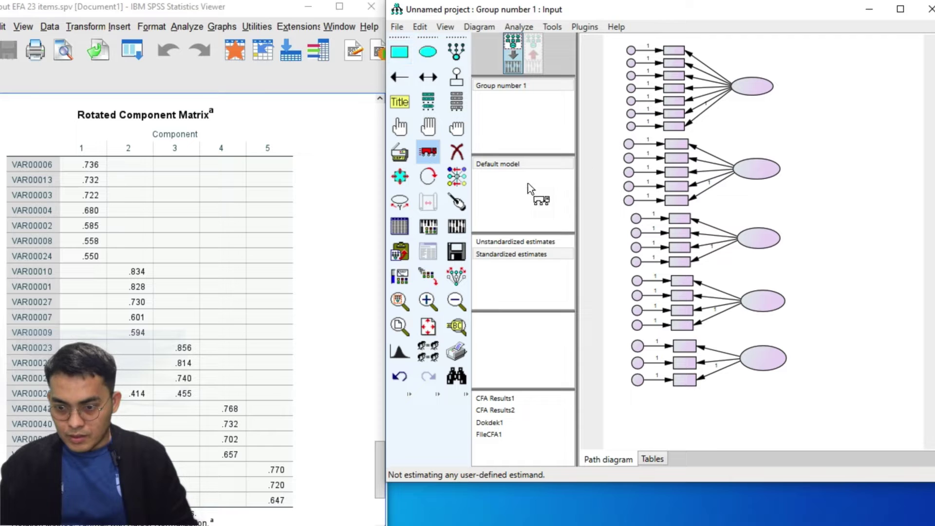
- In Object Properties, name the ellipses LeadD1, LeadD2, LeadD3, LeadD4 and LeadD5 top to bottom
right_click(751, 86)
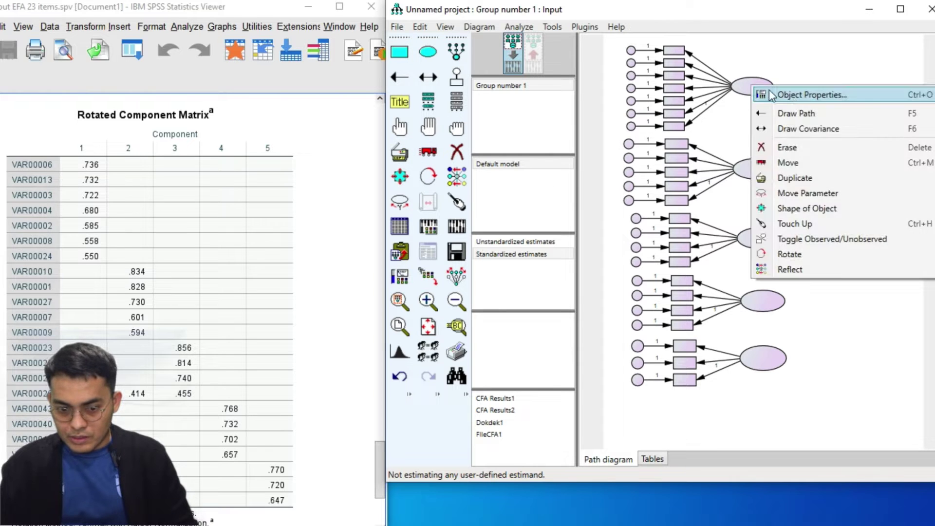
left_click(787, 94)
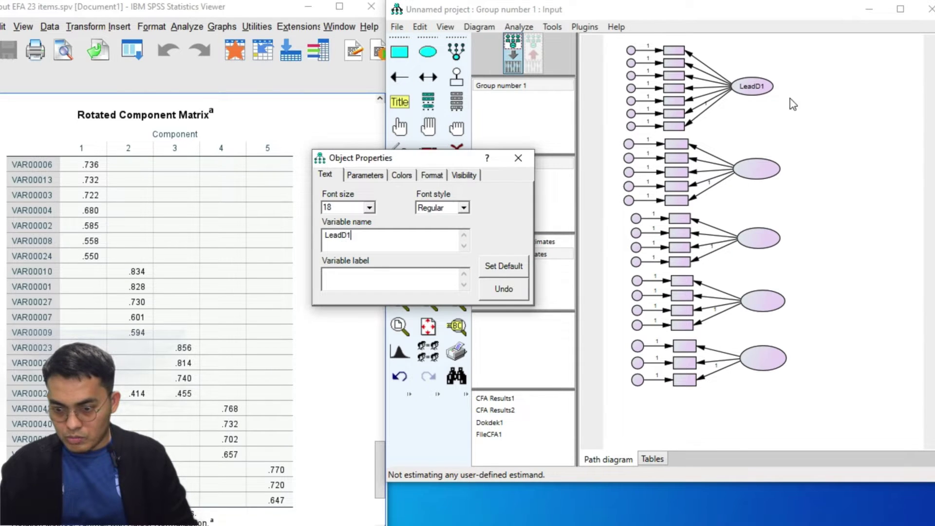
left_click(773, 176)
type("LeadD2")
left_click(780, 238)
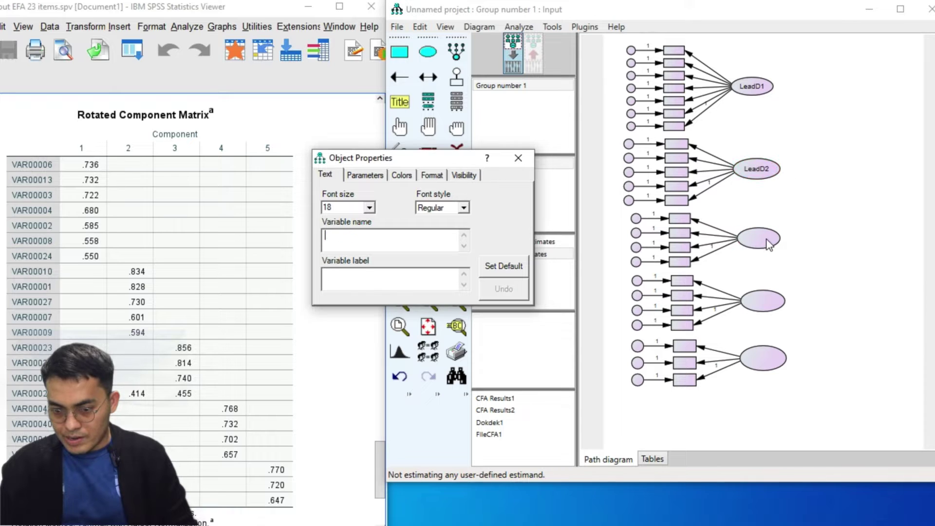
type("LeadD3")
left_click(771, 302)
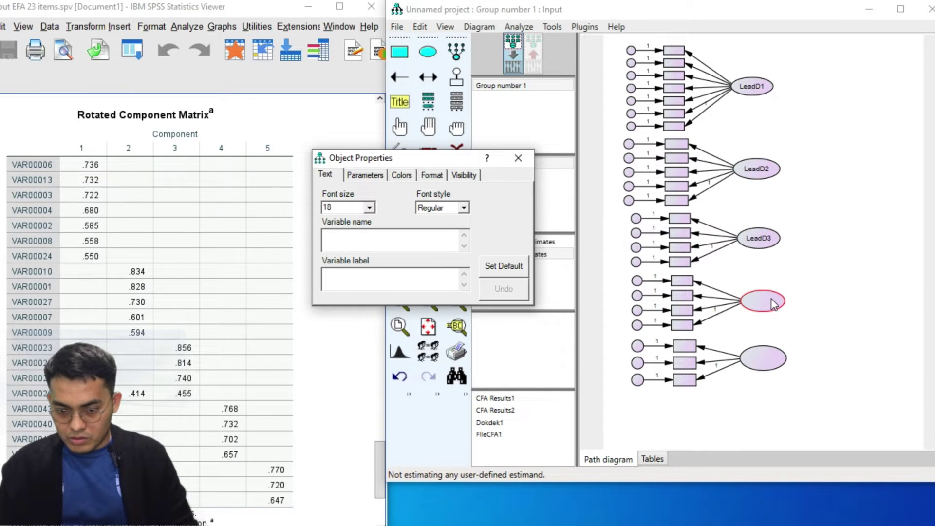
left_click(766, 360)
type("LeadD5")
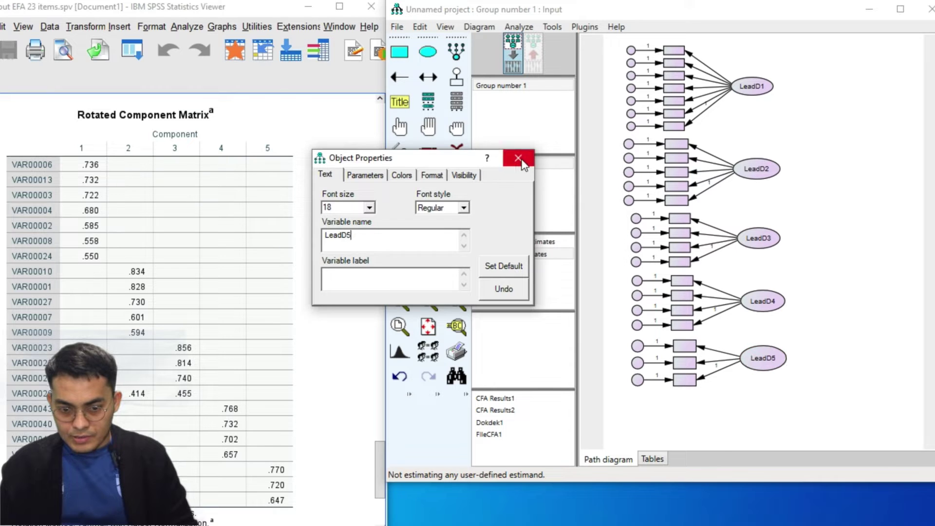
left_click(518, 158)
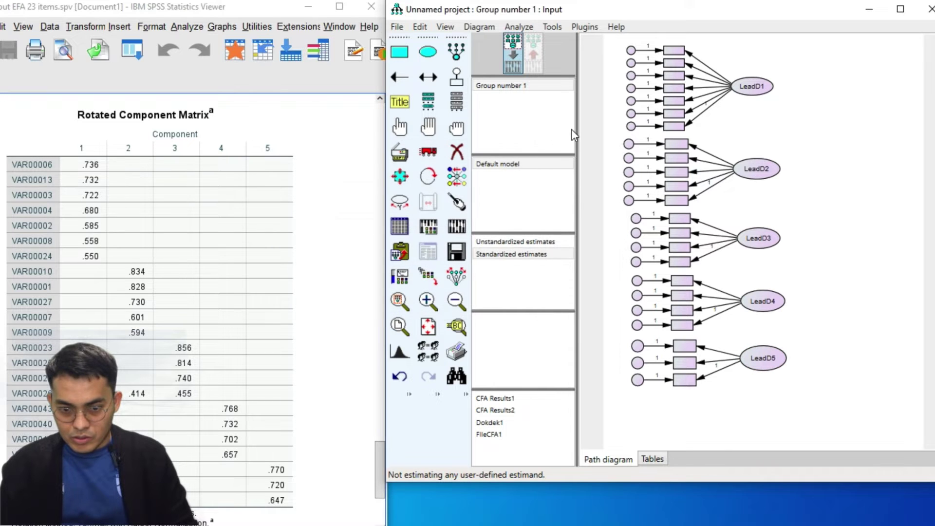
- Drag VAR variables such as VAR00006, VAR00013 and VAR00008 from the data-set list onto the indicator boxes
left_click(458, 103)
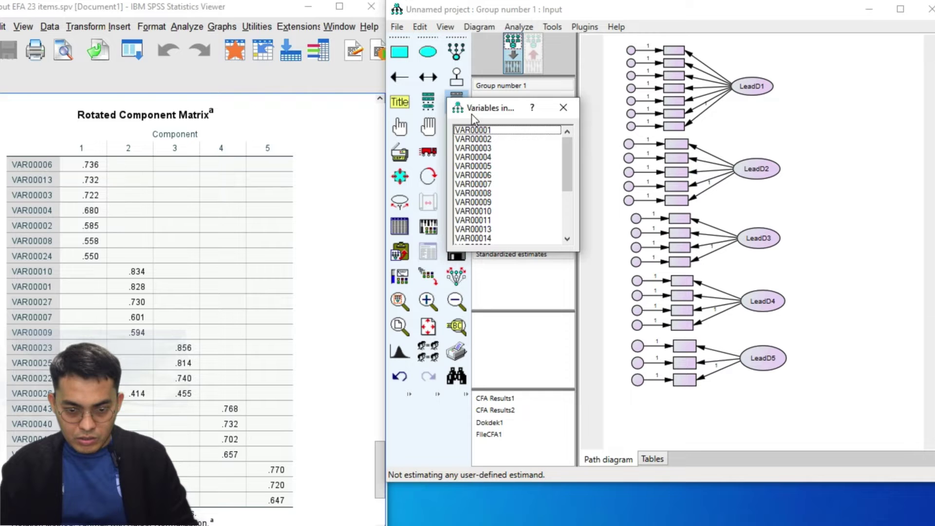
left_click_drag(472, 117, 424, 132)
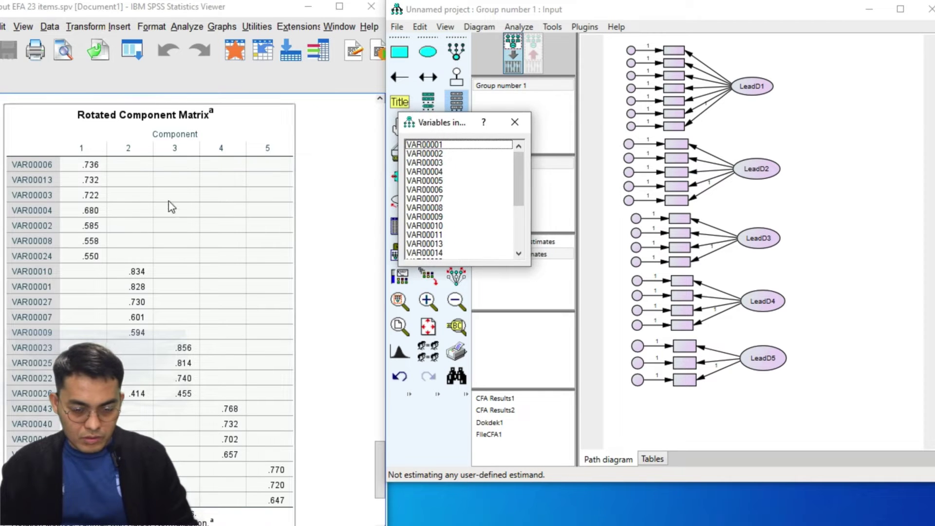
left_click(423, 190)
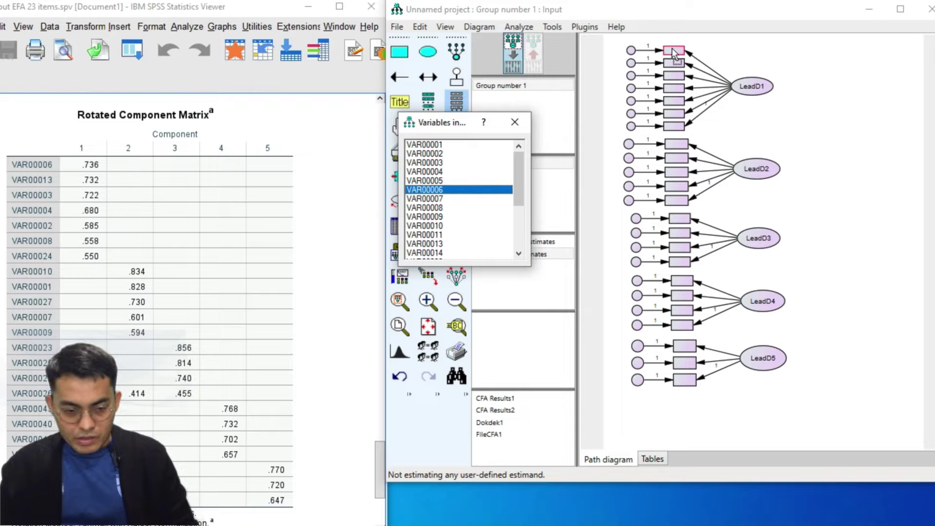
scroll(433, 225, "down", 2)
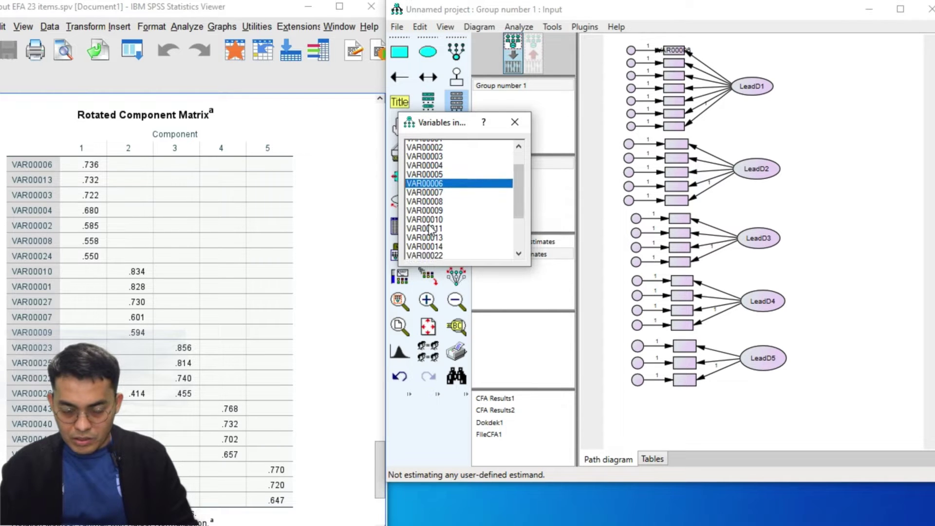
left_click(433, 191)
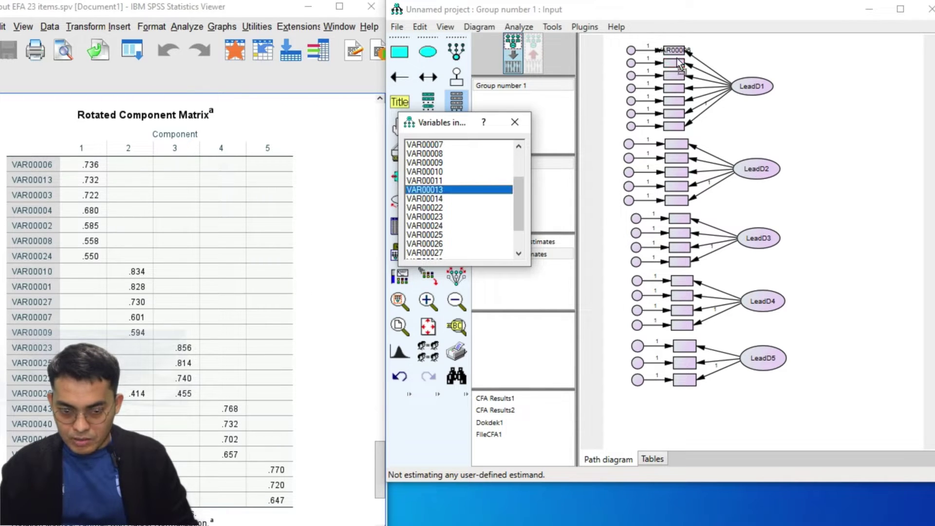
scroll(458, 199, "up", 3)
left_click_drag(424, 162, 674, 101)
left_click(440, 210)
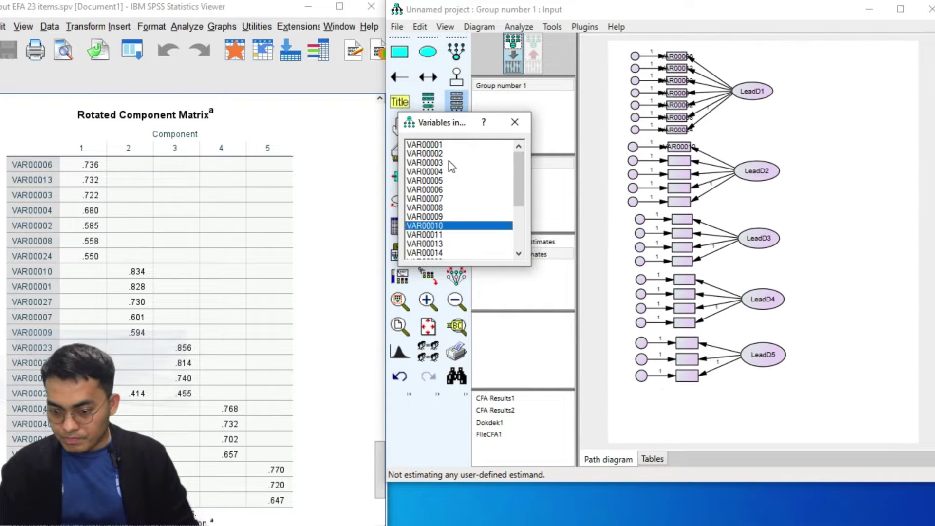
scroll(458, 175, "down", 3)
left_click(515, 122)
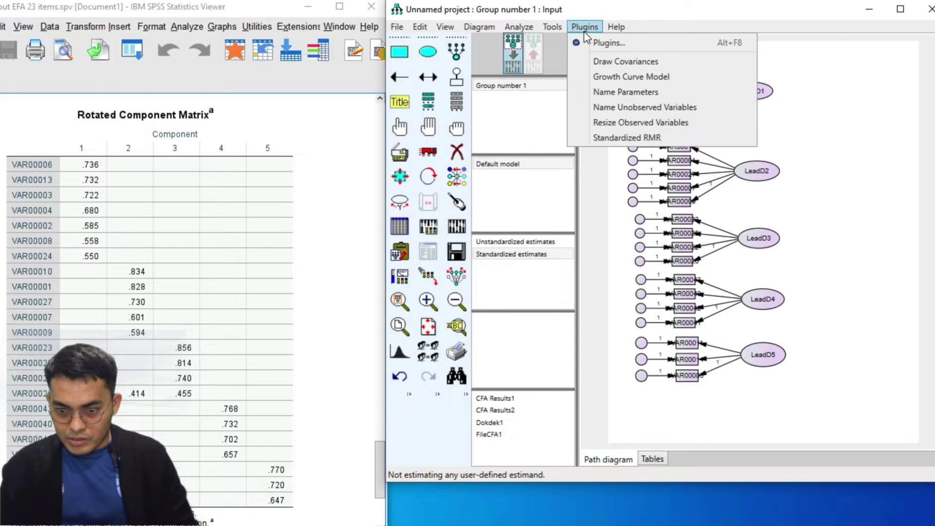
- Resize the observed boxes to fit VAR names and name the error terms e1–e23 via Plugins
left_click(598, 125)
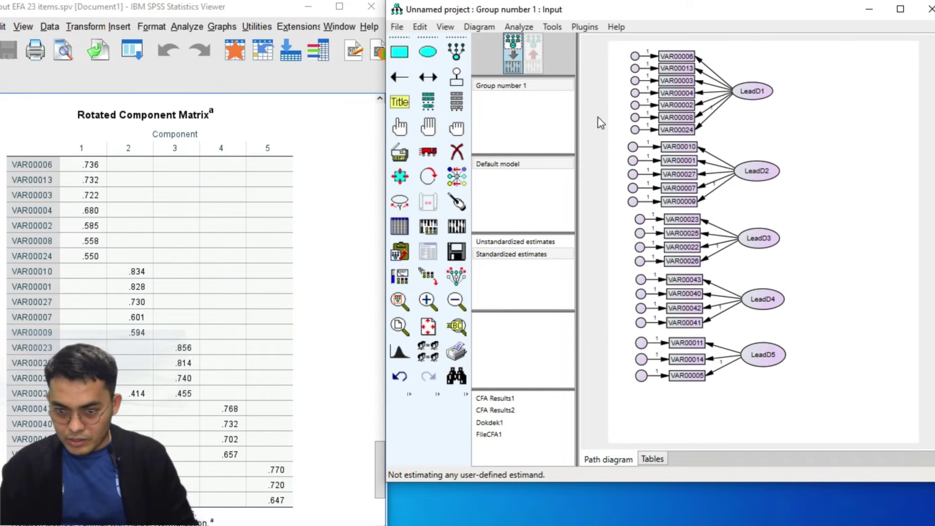
left_click(584, 26)
left_click(600, 107)
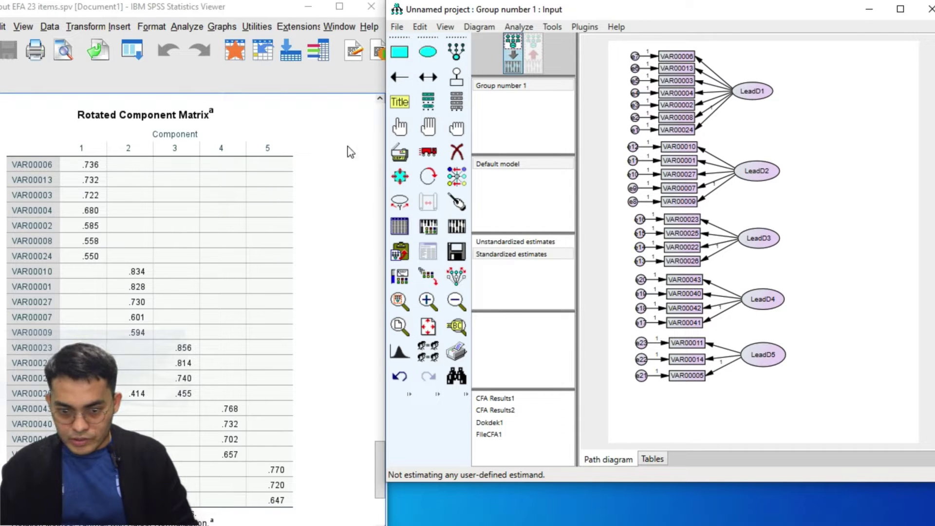
- Draw covariance arcs linking the pairs of LeadD factors
left_click(428, 76)
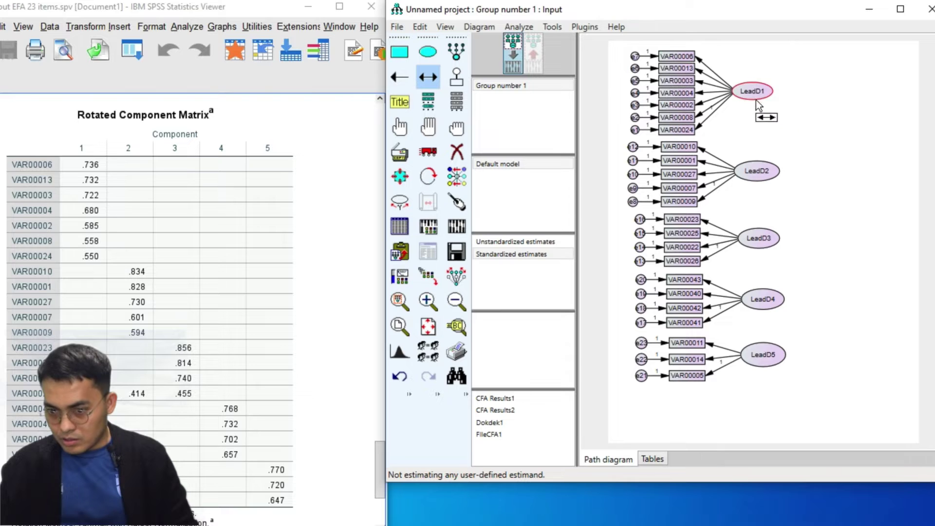
left_click_drag(756, 91, 783, 372)
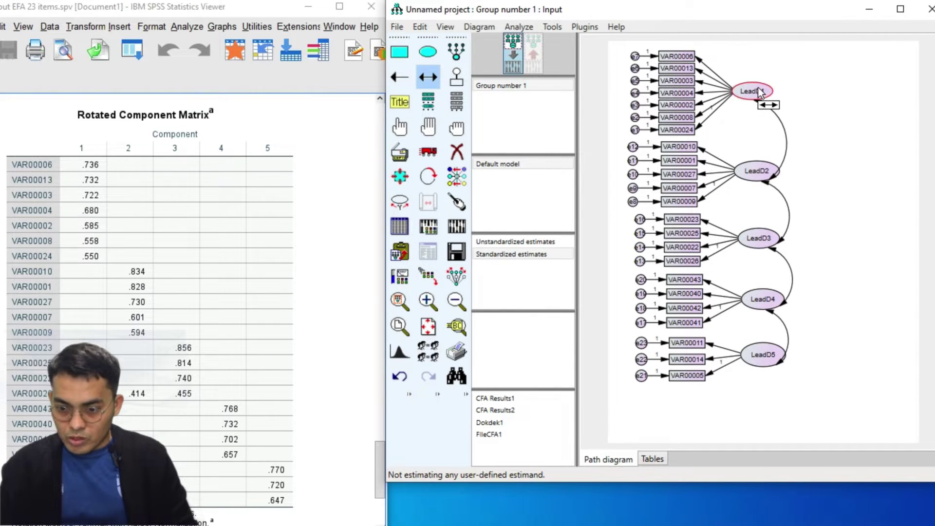
left_click_drag(760, 92, 782, 357)
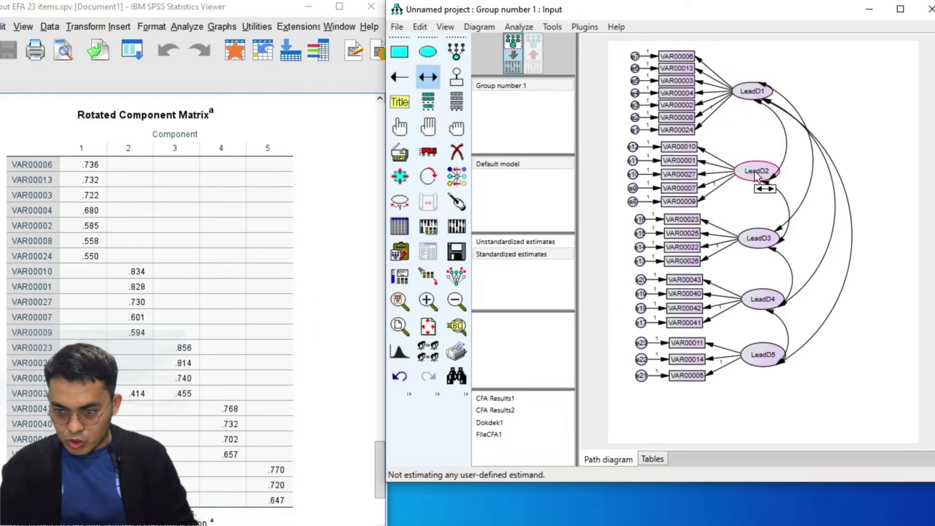
left_click_drag(756, 173, 777, 307)
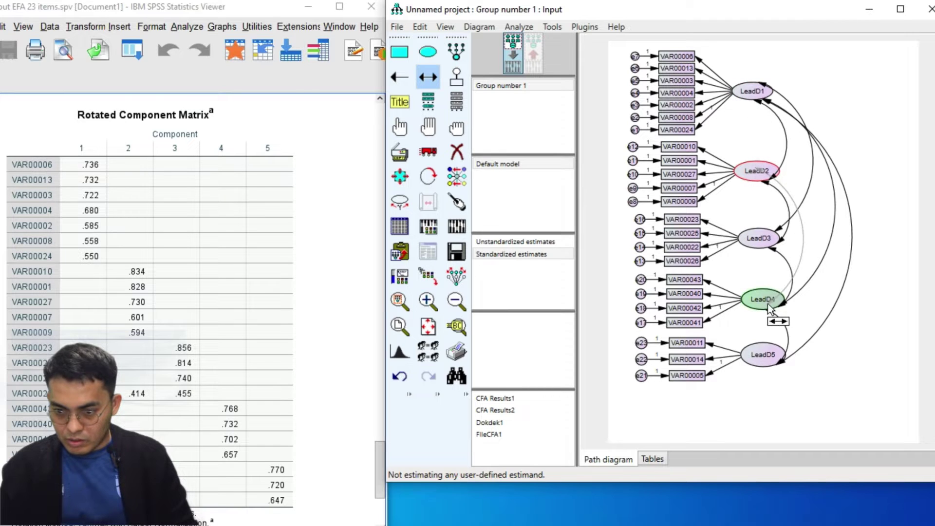
left_click_drag(772, 175, 776, 358)
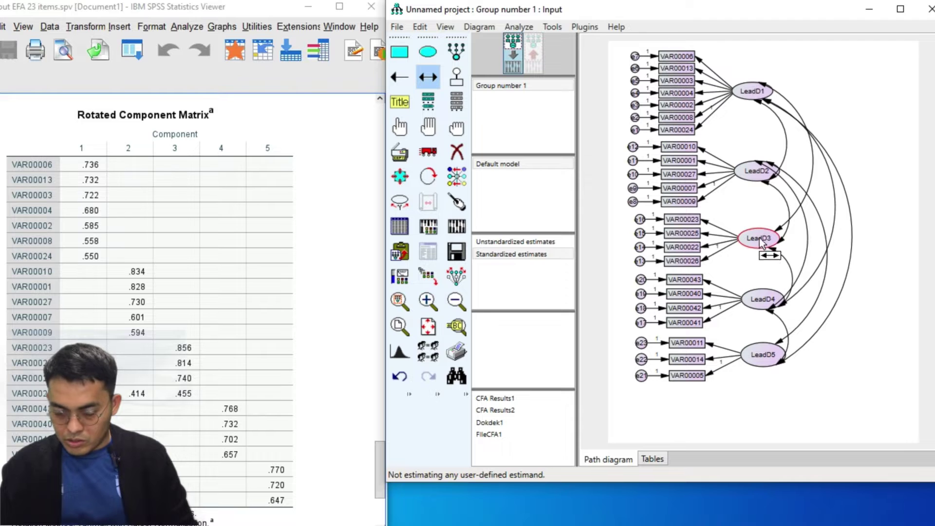
left_click_drag(772, 240, 778, 356)
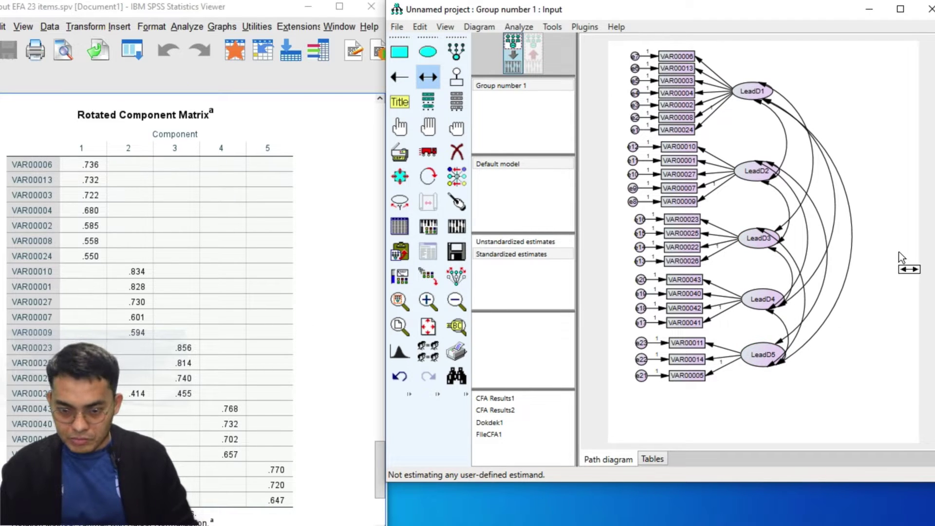
- Touch up LeadD1 through LeadD5 so their covariance arcs attach neatly
left_click(461, 203)
left_click(758, 96)
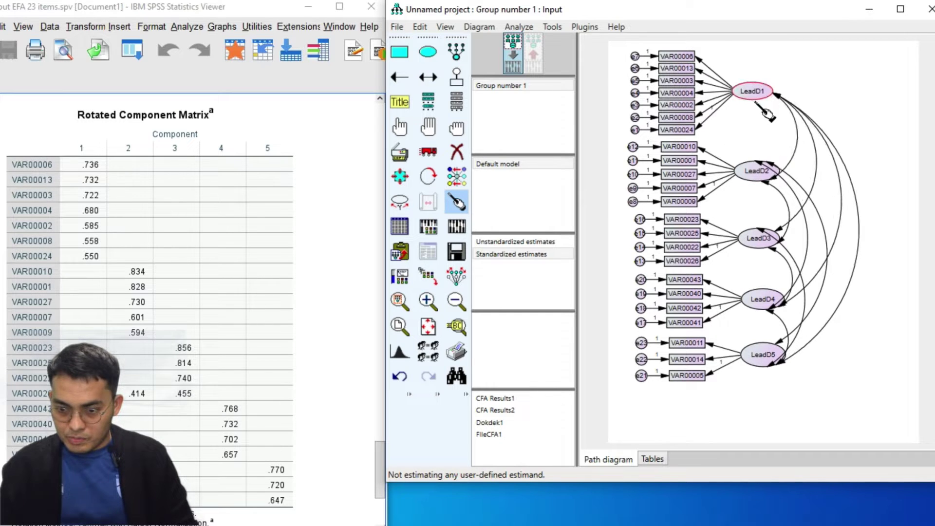
left_click(764, 181)
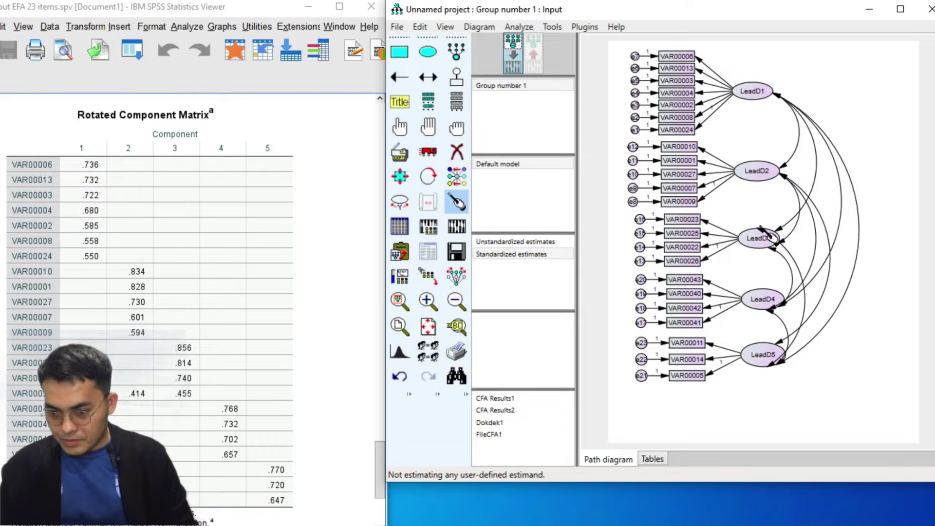
left_click(767, 246)
left_click(770, 303)
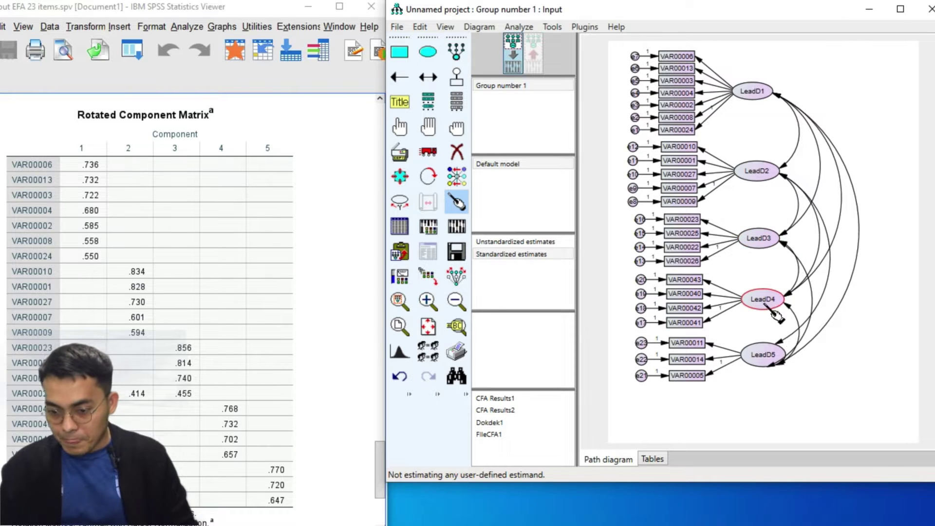
left_click(776, 354)
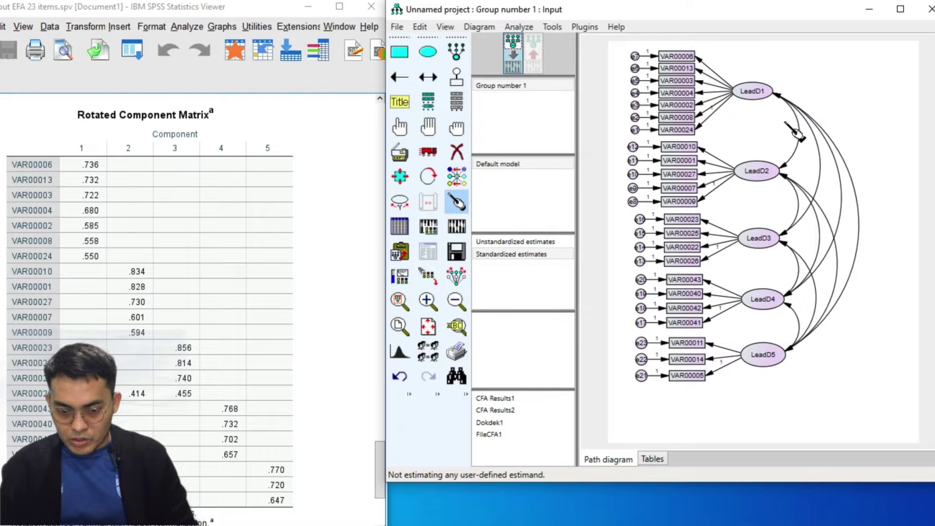
left_click(427, 228)
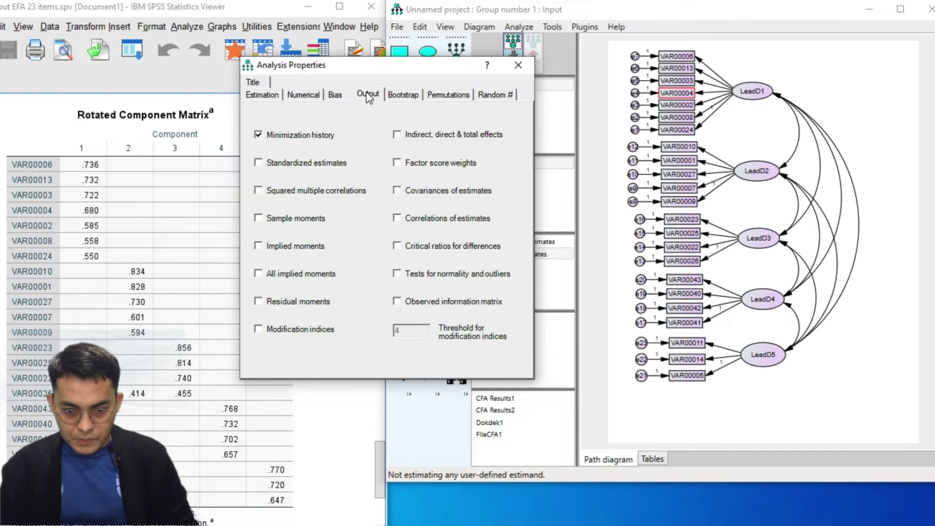
- Enable Standardized estimates and Residual moments output, alongside modification indices at threshold 4
left_click(259, 163)
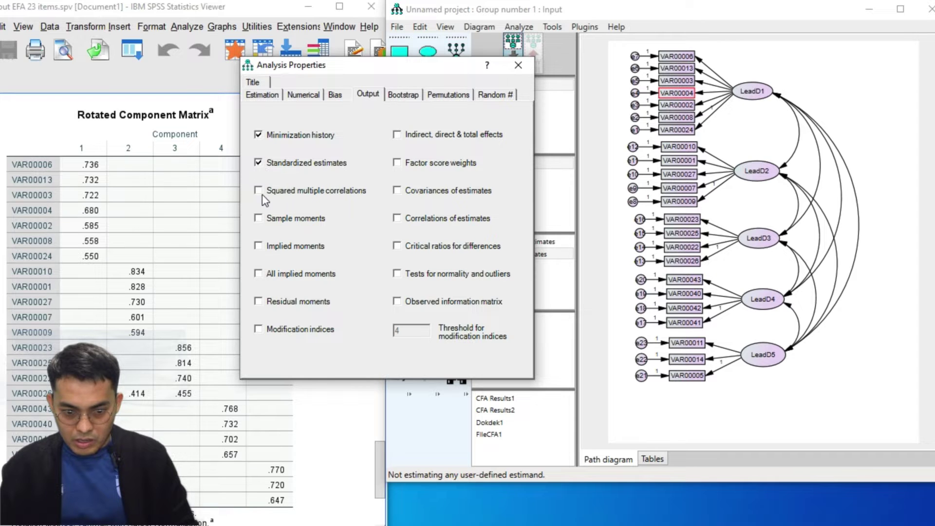
left_click(262, 305)
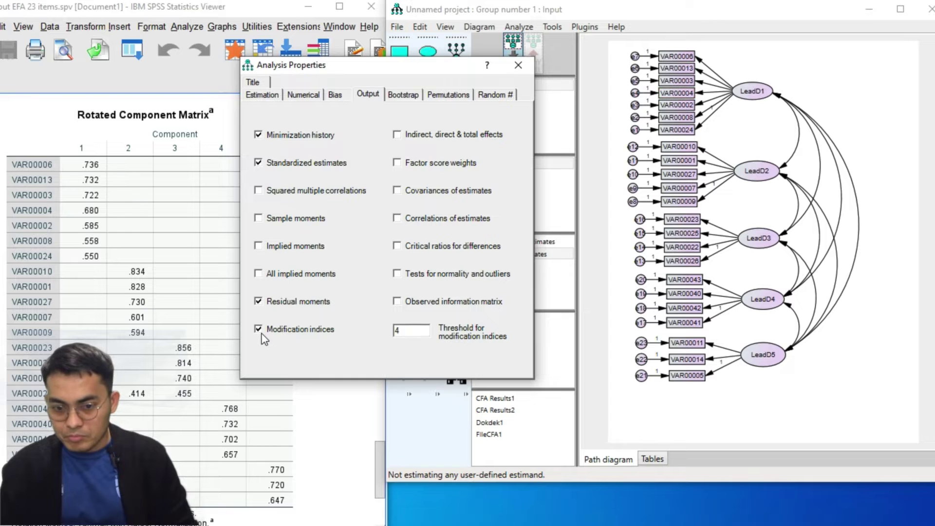
left_click(518, 65)
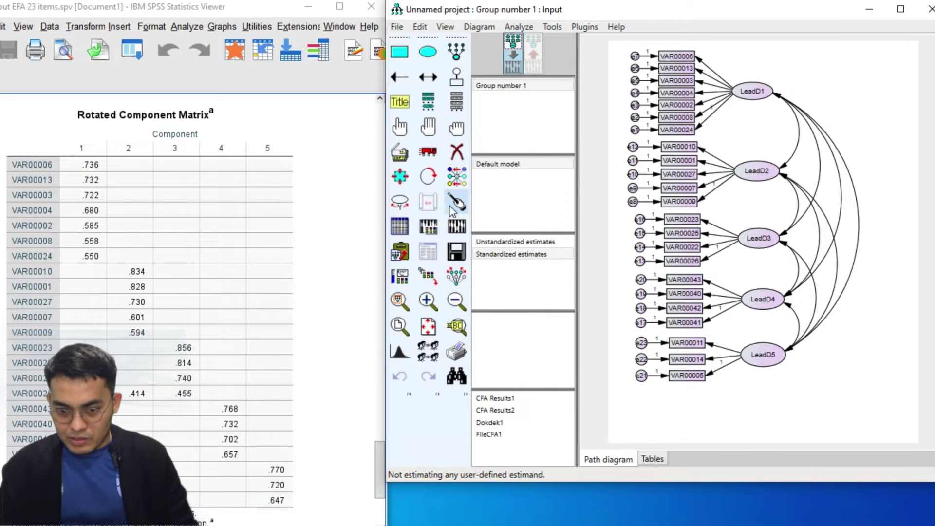
- Save the model as 'File CFA A' and calculate its estimates
left_click(457, 252)
type("Fil")
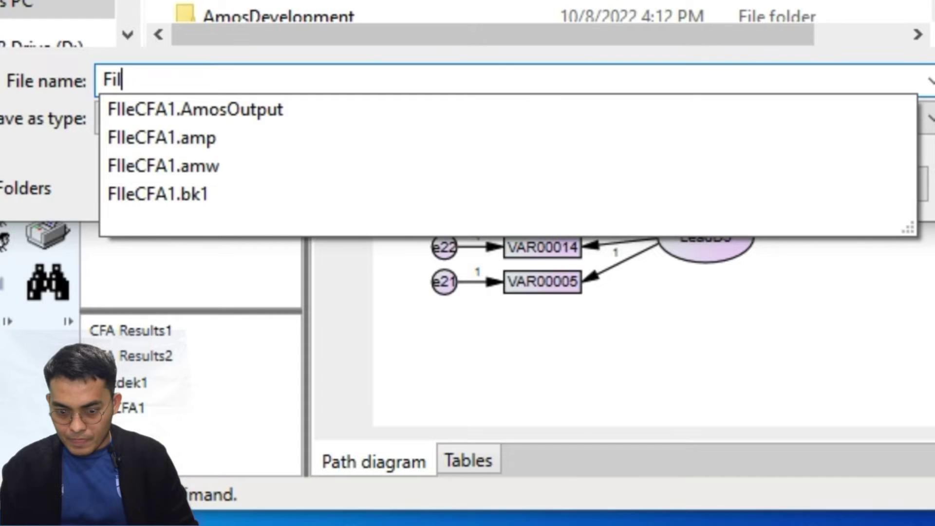
type("e CFA")
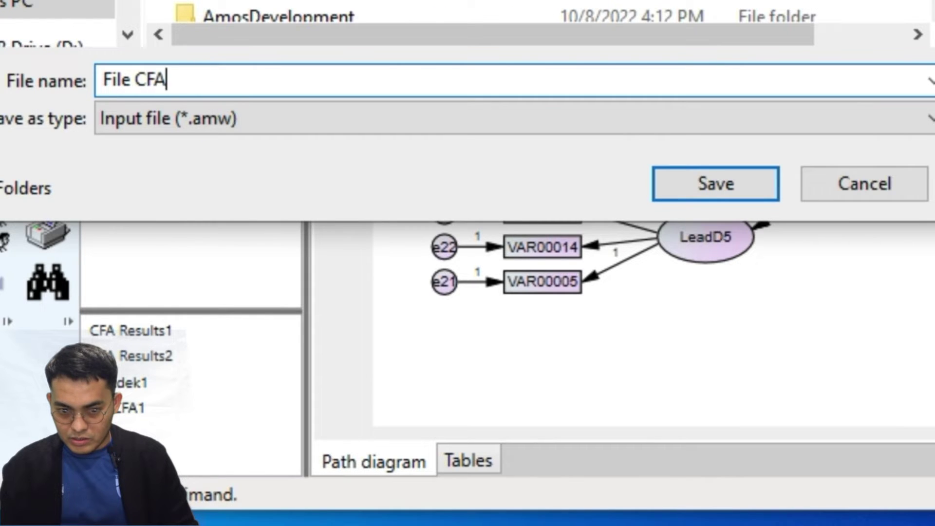
type(" A")
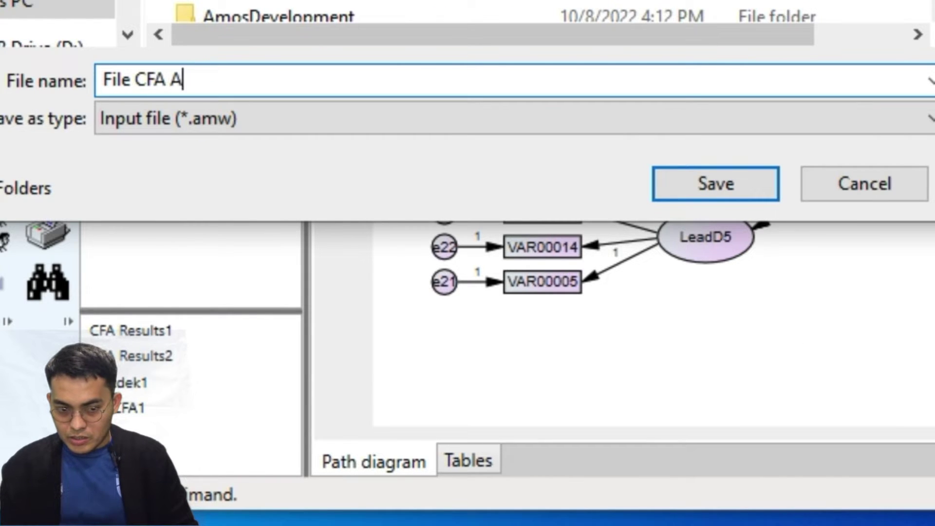
left_click(707, 191)
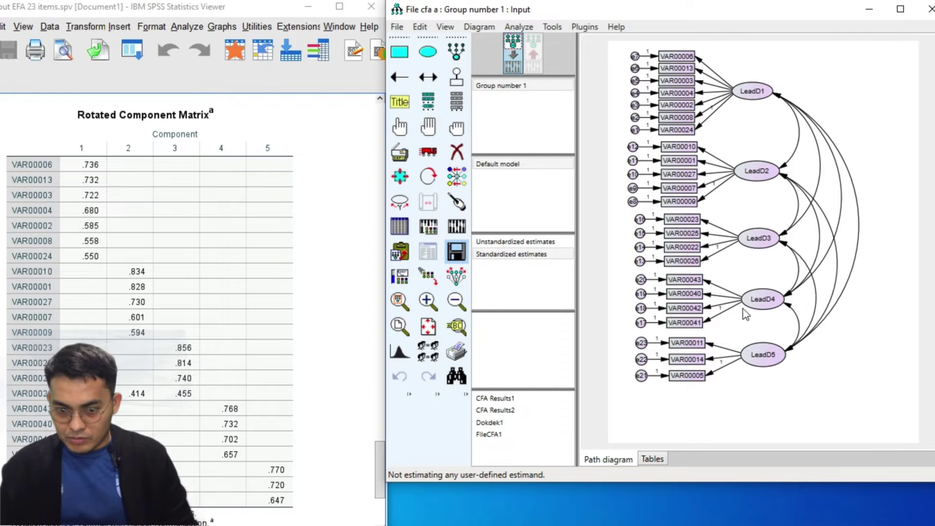
left_click(455, 227)
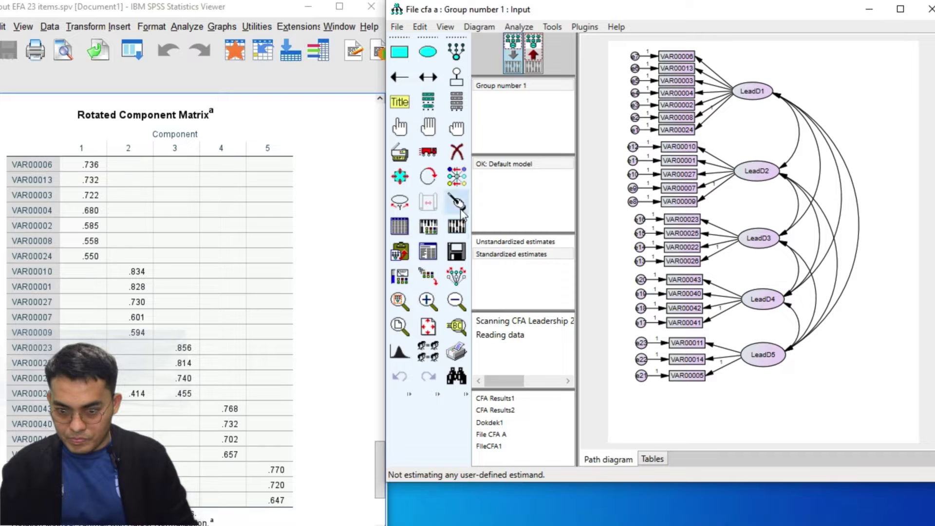
- Show the output path diagram, toggling unstandardized and standardized estimates and ending on standardized
left_click(535, 56)
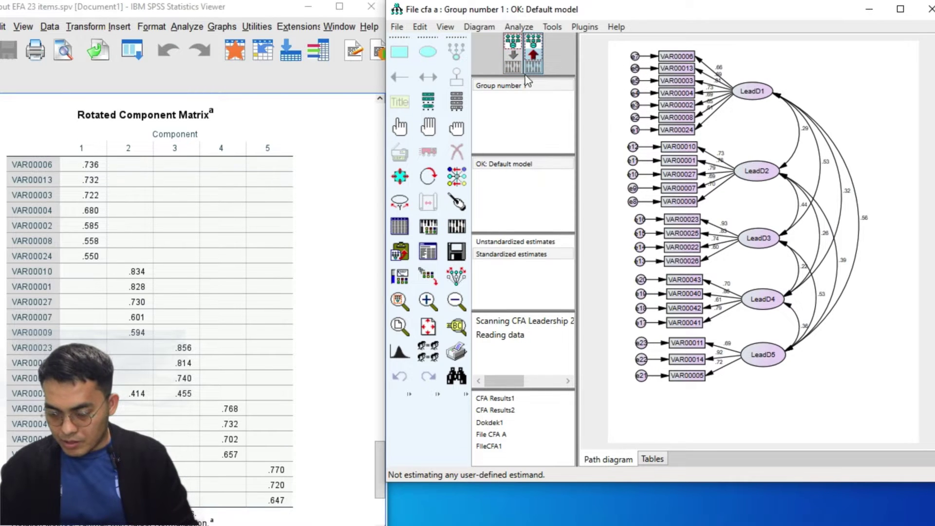
left_click(503, 256)
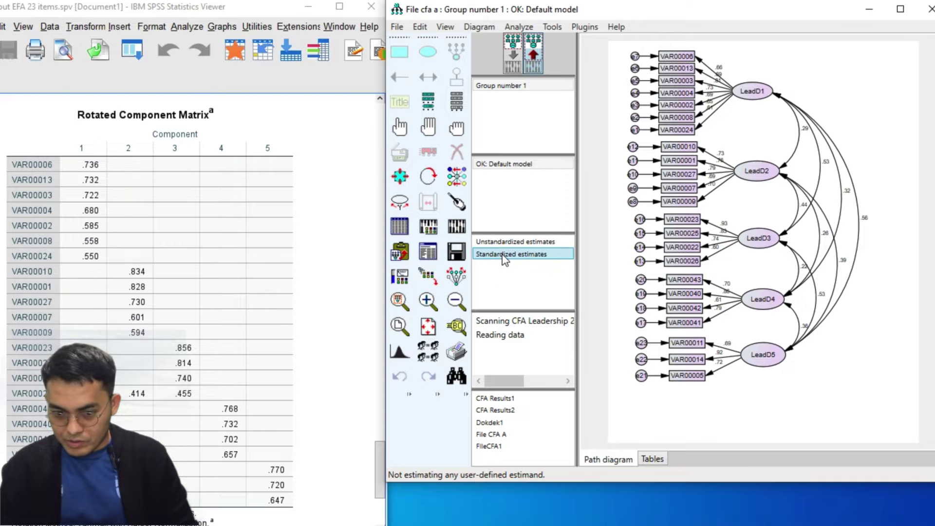
left_click(501, 241)
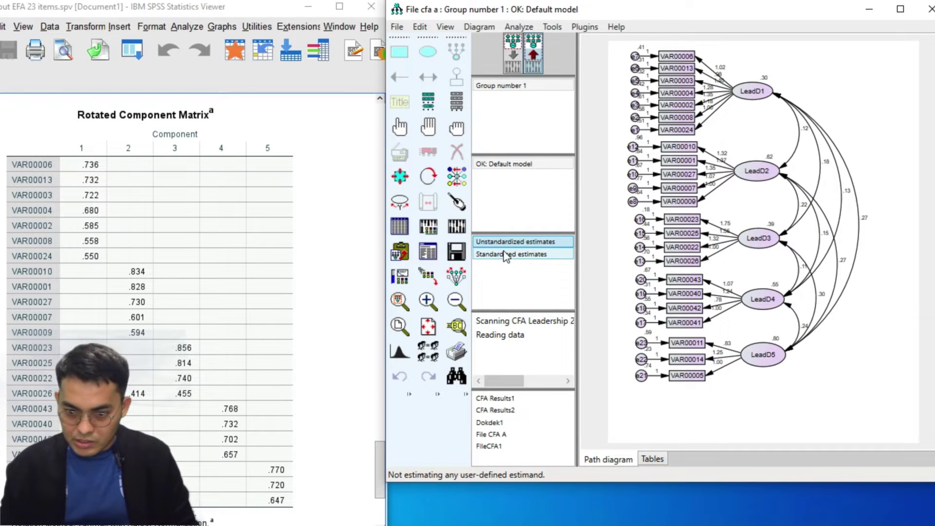
left_click(506, 255)
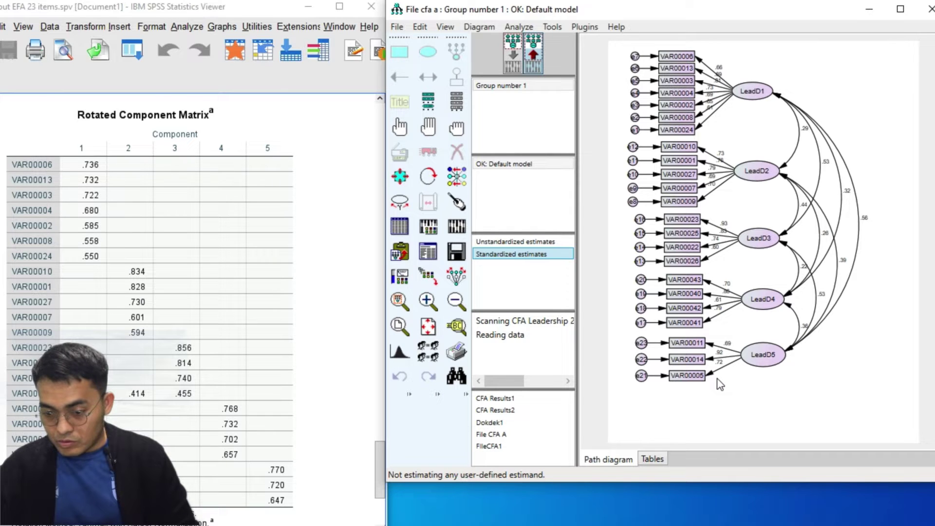
left_click(507, 253)
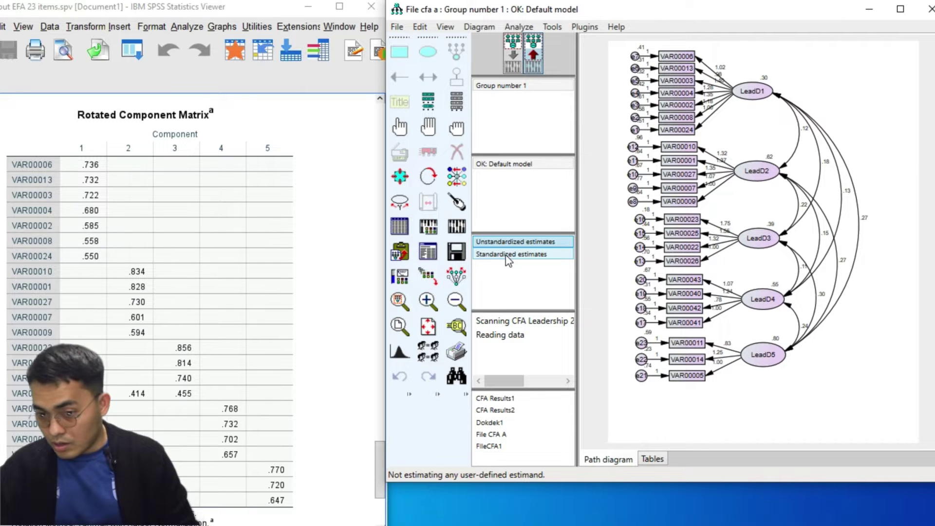
left_click(508, 256)
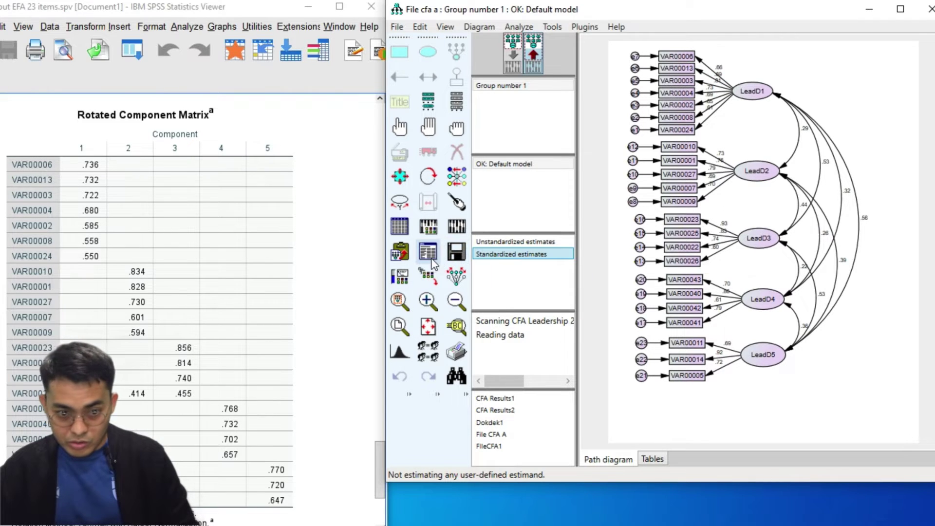
left_click(429, 254)
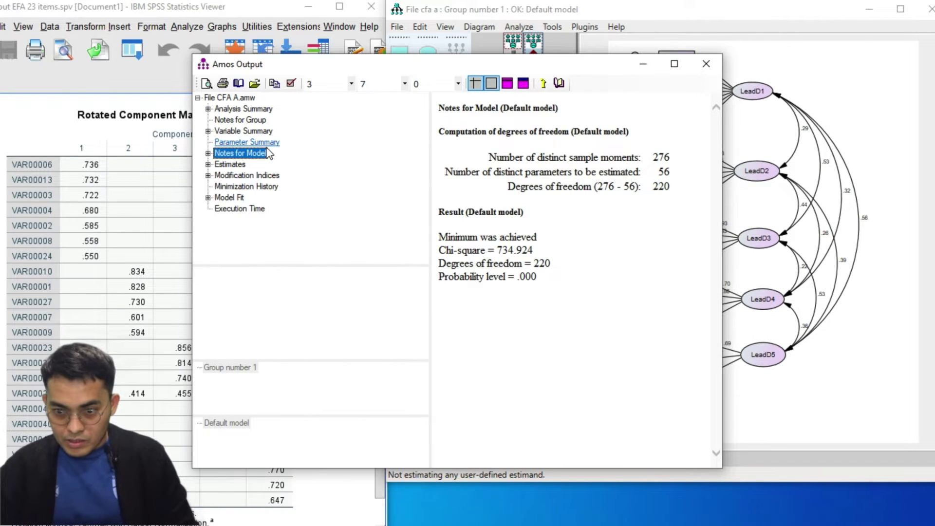
- Show the Model Fit summary: CMIN/DF 3.341, RMR .109, GFI .786, CFI .811, TLI .782
left_click(237, 198)
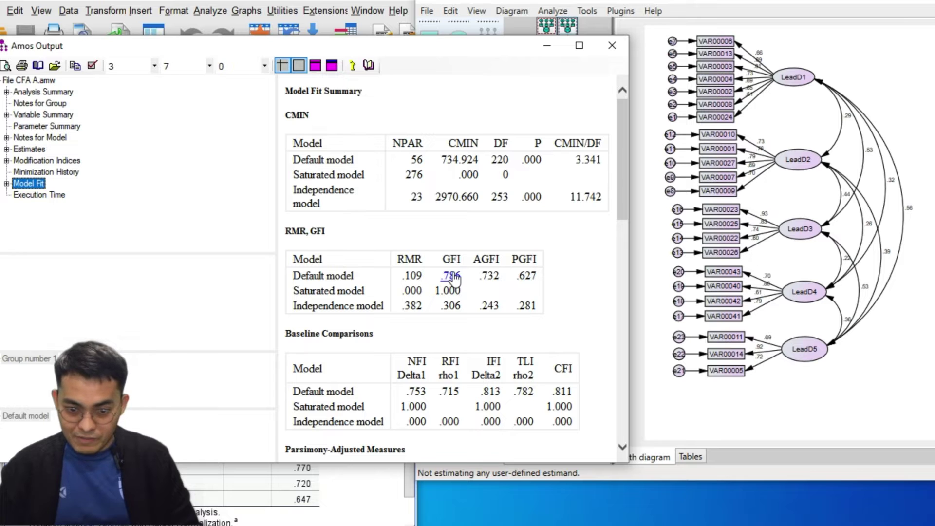
- Check RMSEA .103, then view Modification Indices, where e11 <-> e12 is largest at 49.966
scroll(453, 278, "down", 5)
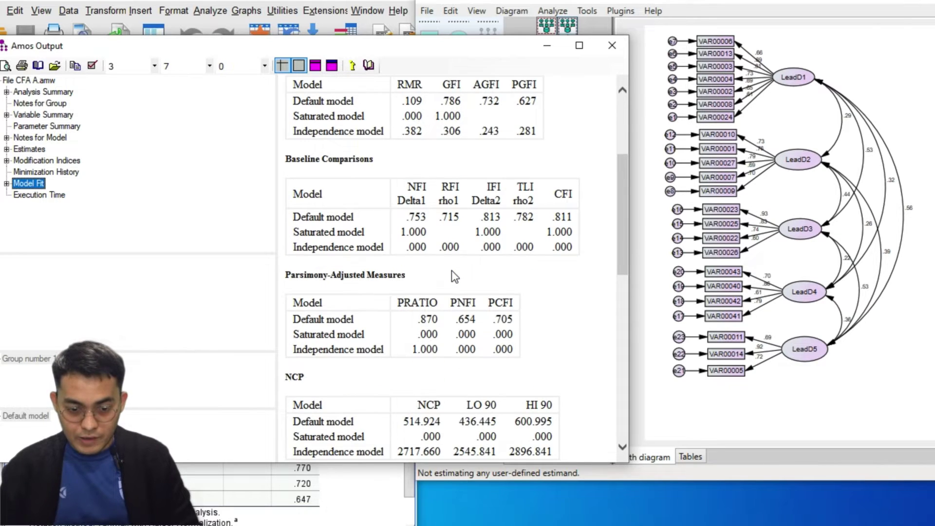
scroll(454, 276, "down", 3)
scroll(452, 270, "down", 3)
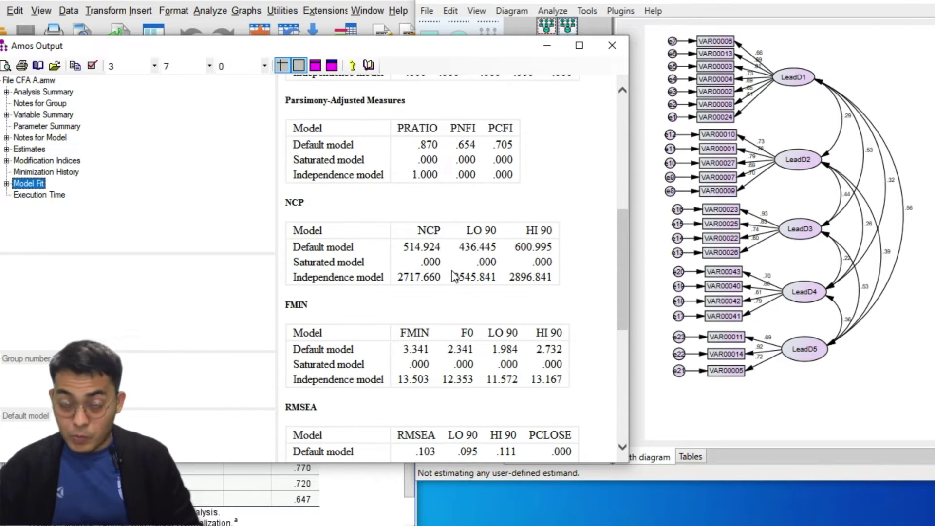
scroll(454, 275, "down", 1)
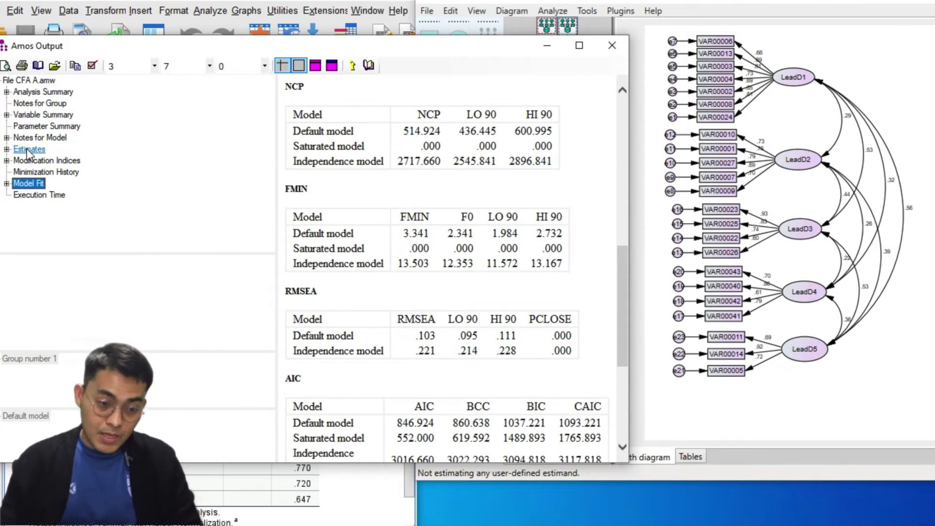
left_click(31, 160)
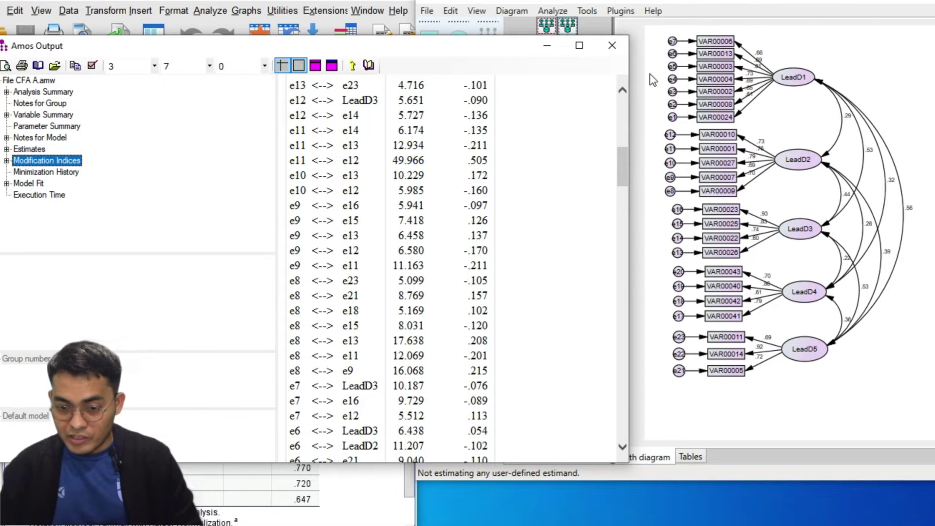
- Draw an e11–e12 error covariance and re-estimate, giving a correlation of .56
left_click(638, 95)
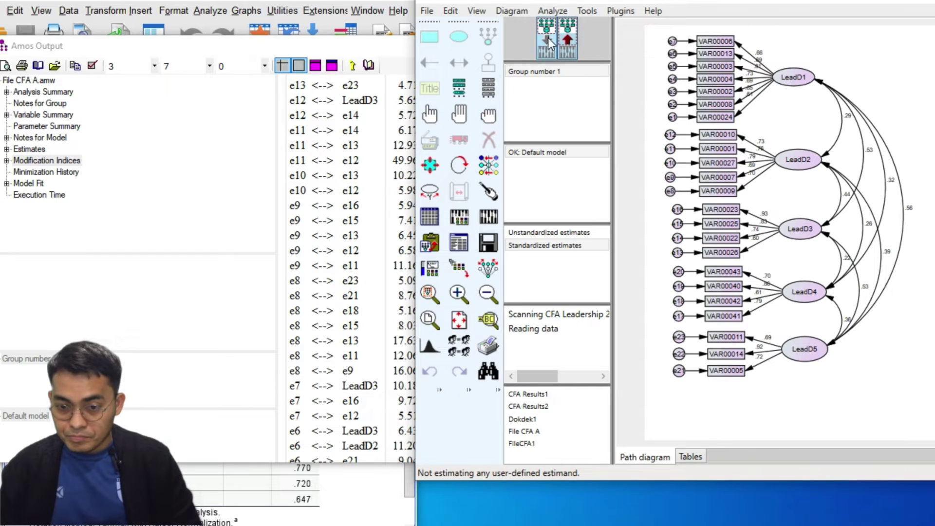
left_click(467, 71)
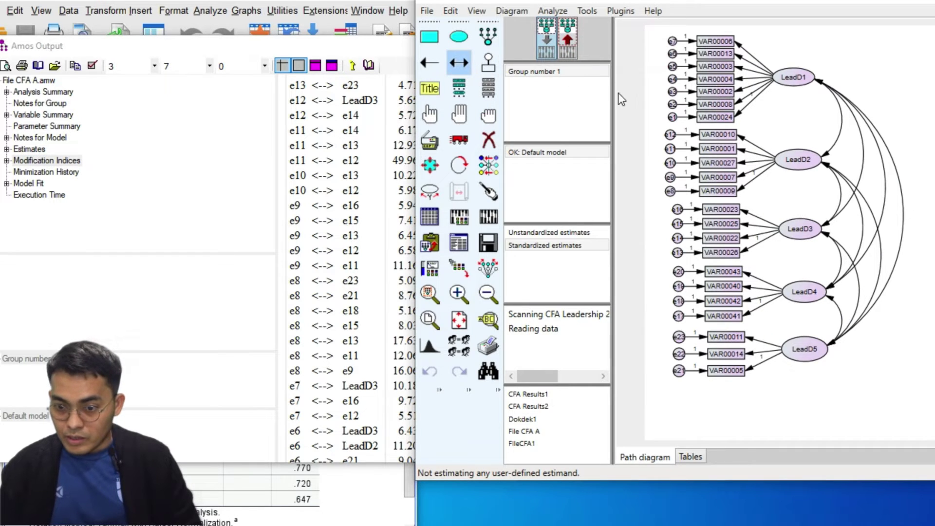
left_click_drag(671, 155, 669, 143)
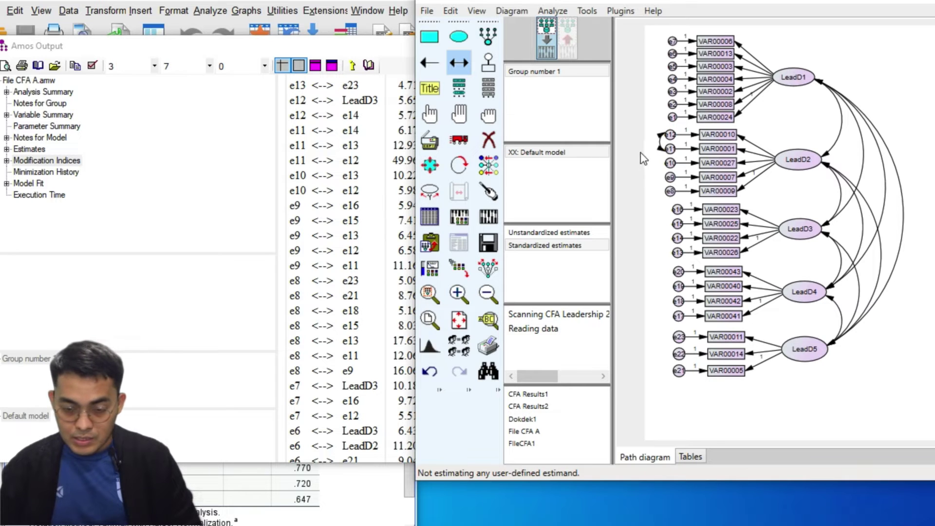
left_click(489, 215)
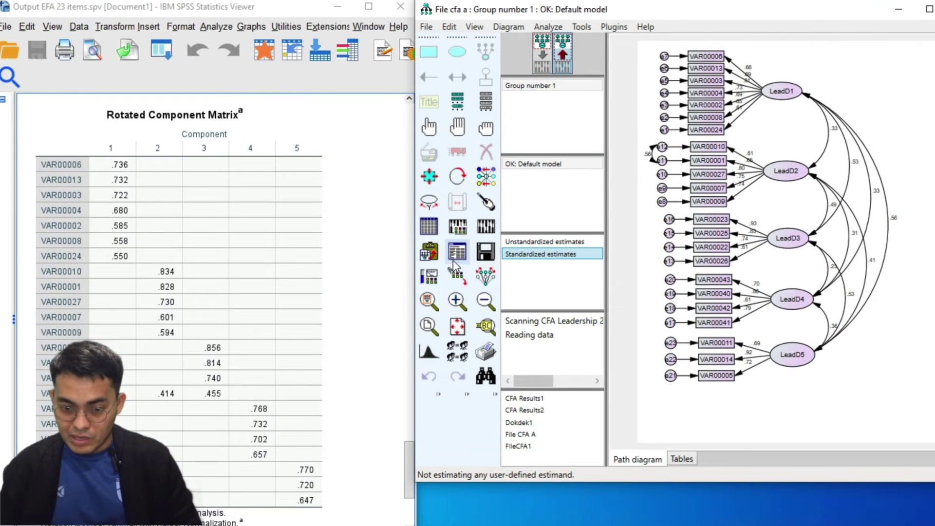
- Check the new RMSEA of .097 and the updated indices, led by e10 <-> e11 at 13.575
left_click(460, 246)
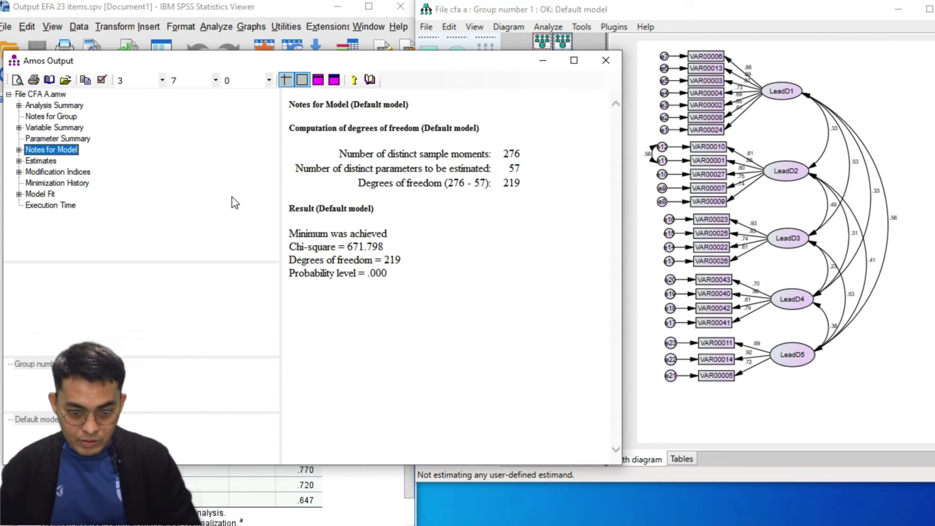
left_click(39, 194)
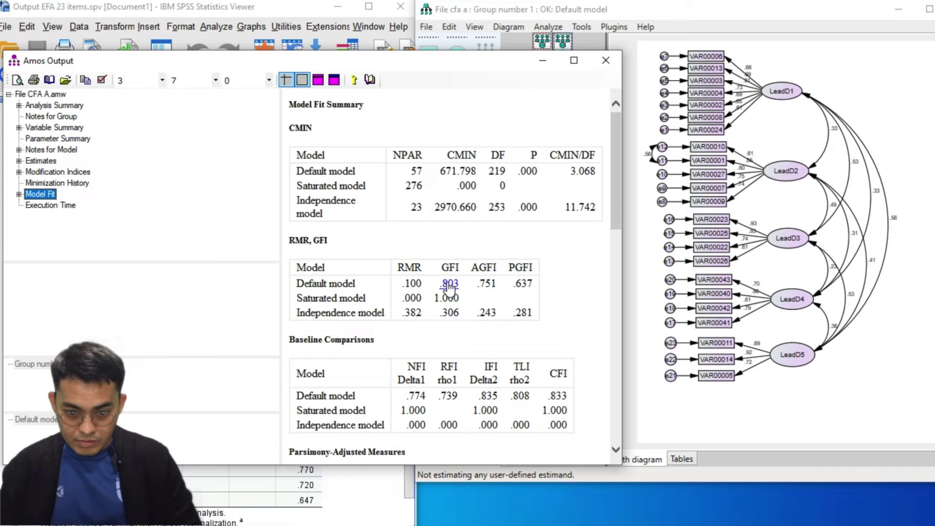
scroll(447, 302, "down", 4)
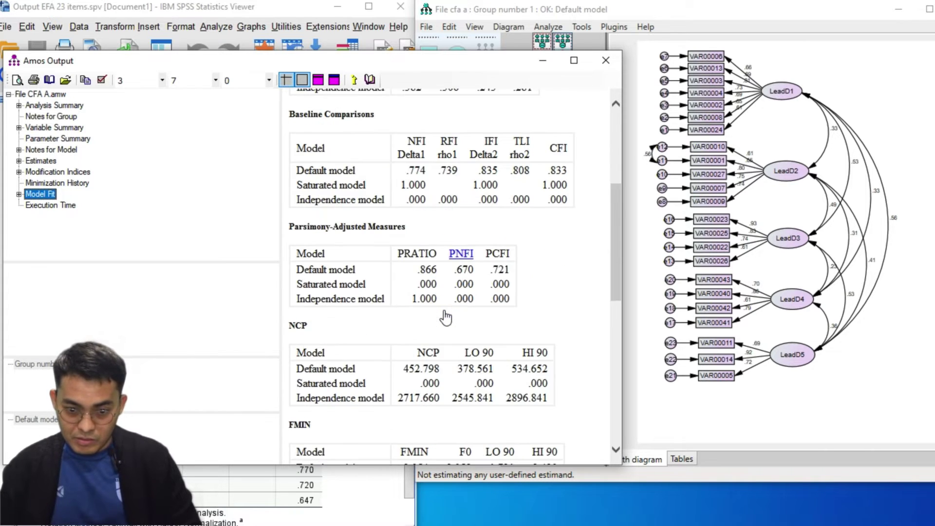
scroll(446, 318, "down", 3)
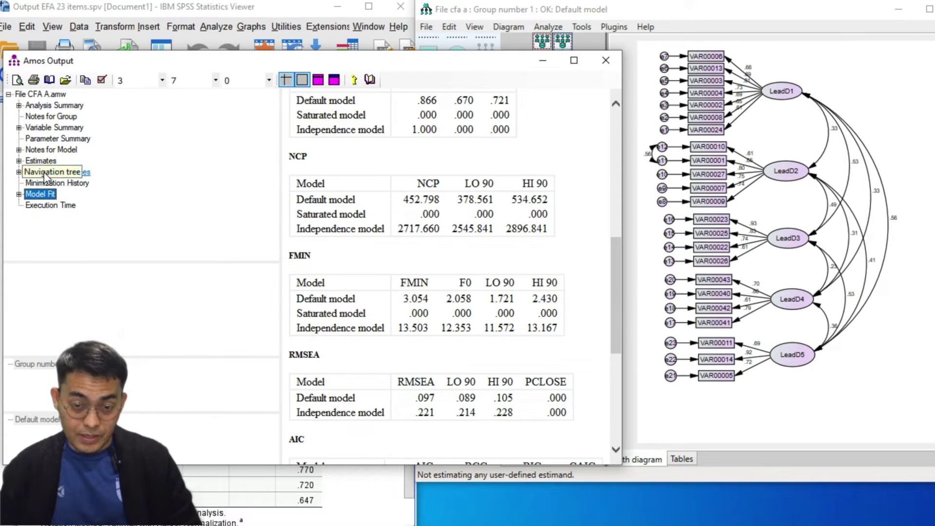
left_click(87, 174)
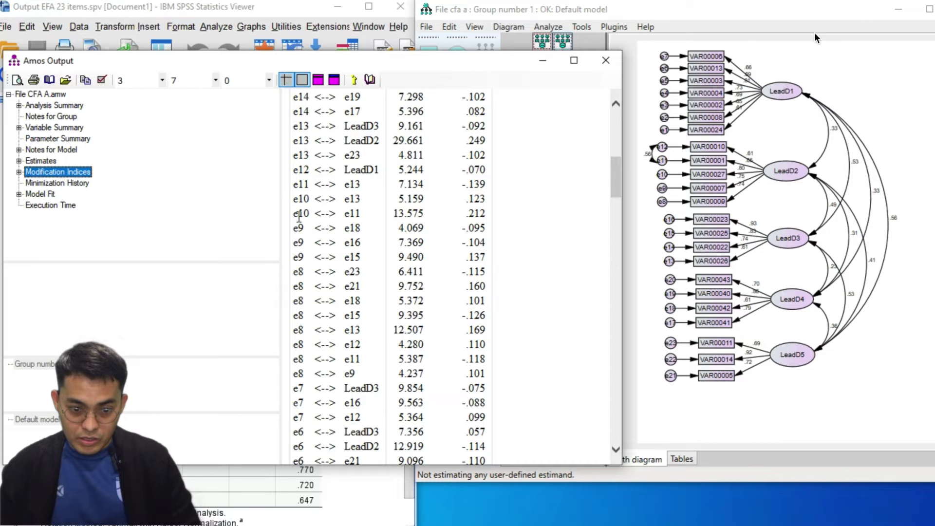
left_click(561, 45)
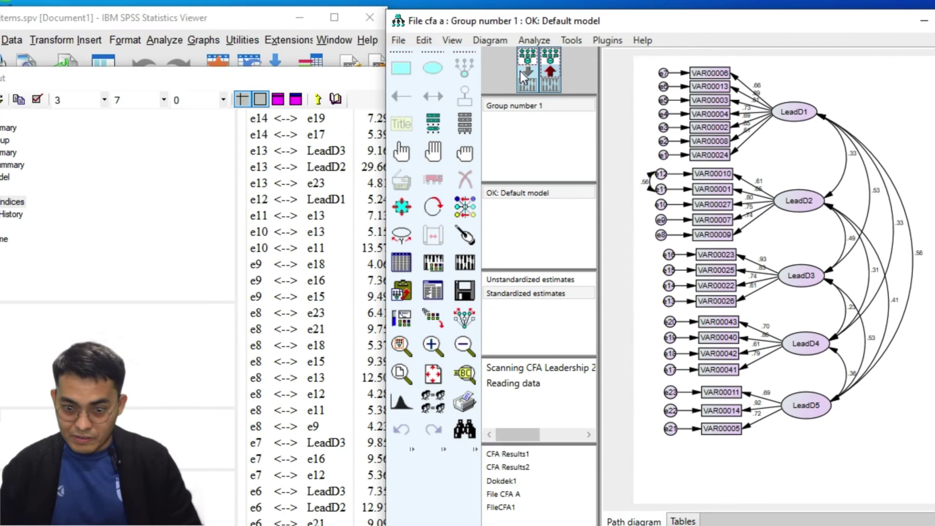
- Add an e10–e11 error covariance and re-estimate, yielding chi-square 655.533 on 218 df
left_click(520, 71)
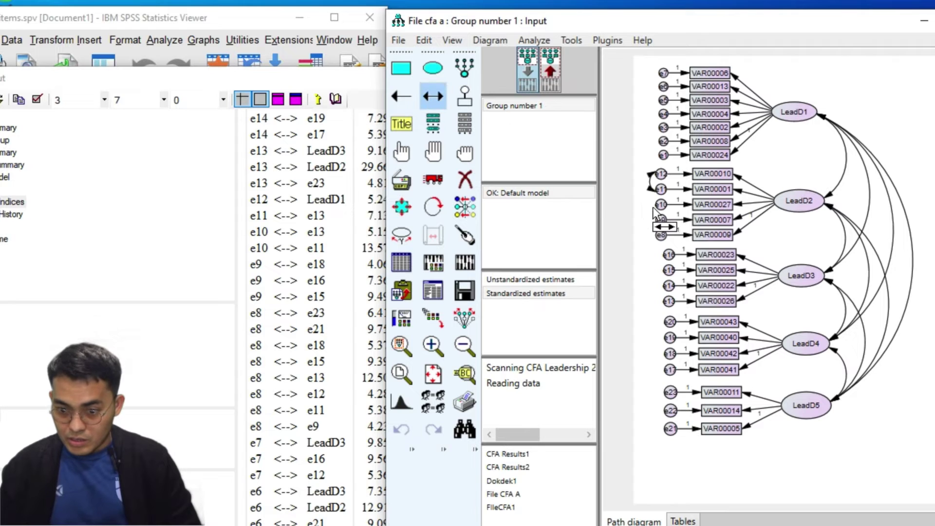
left_click_drag(660, 205, 662, 190)
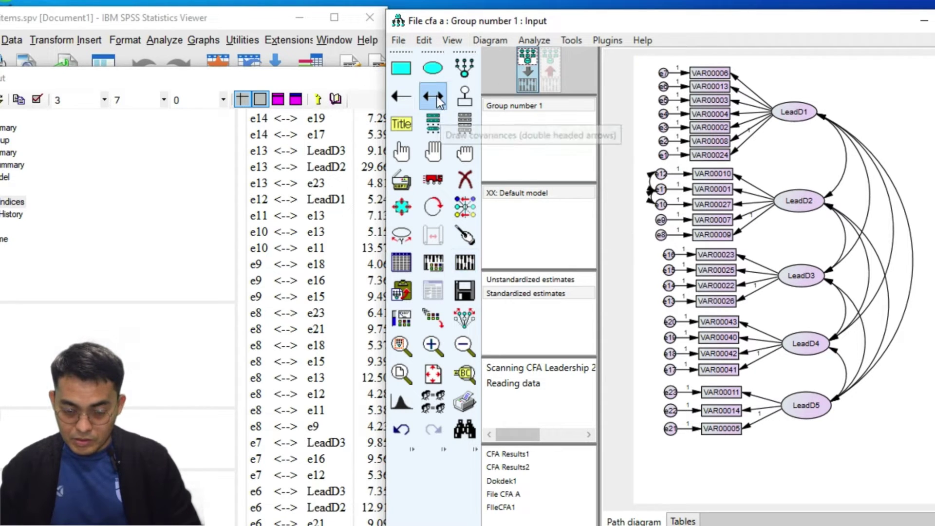
left_click(466, 263)
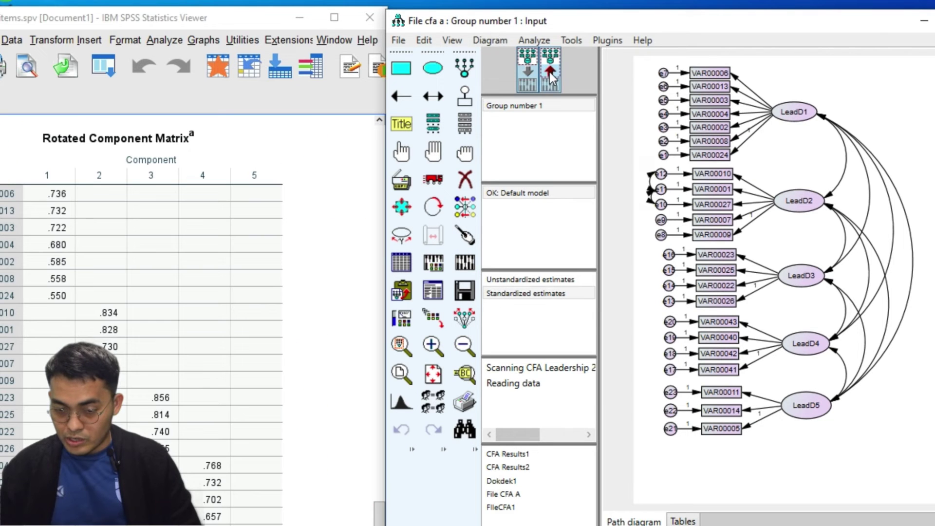
left_click(526, 293)
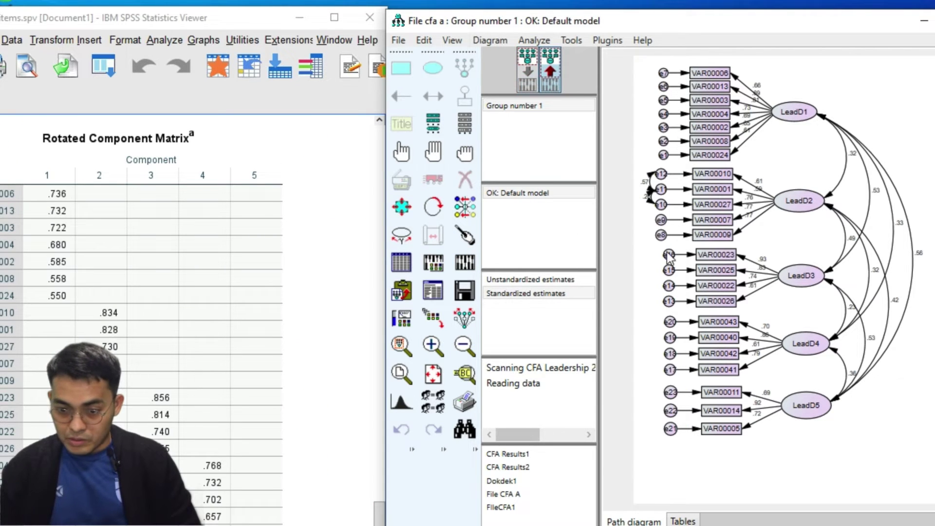
left_click(433, 291)
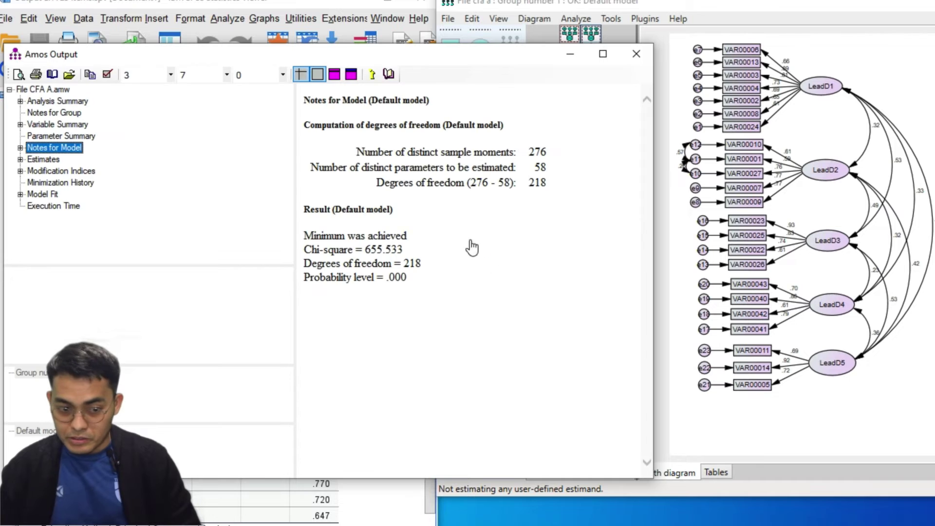
- Scroll the latest Model Fit summary down to RMSEA .096
left_click(42, 194)
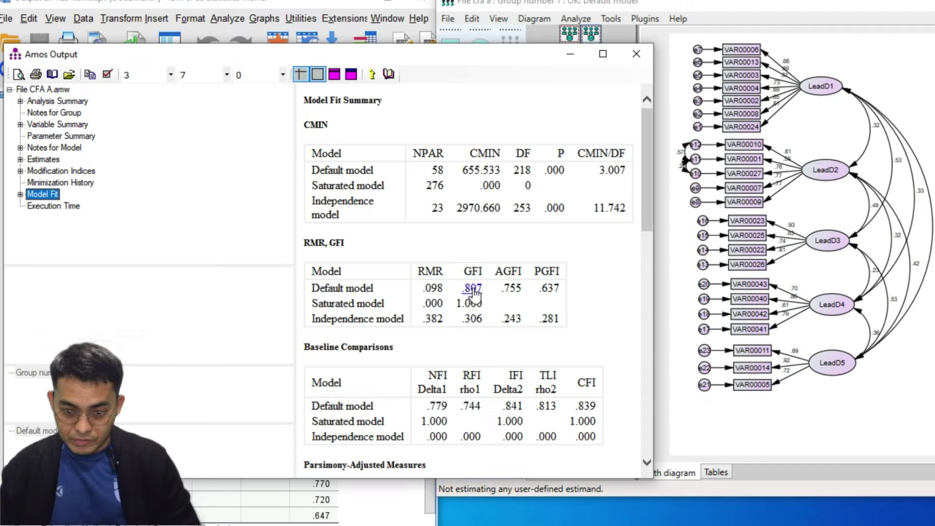
scroll(585, 188, "down", 5)
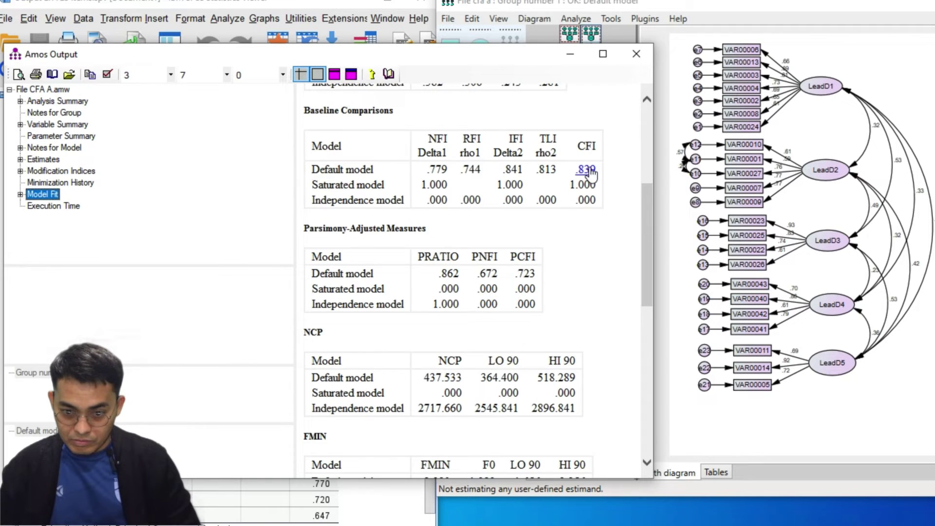
scroll(590, 174, "down", 4)
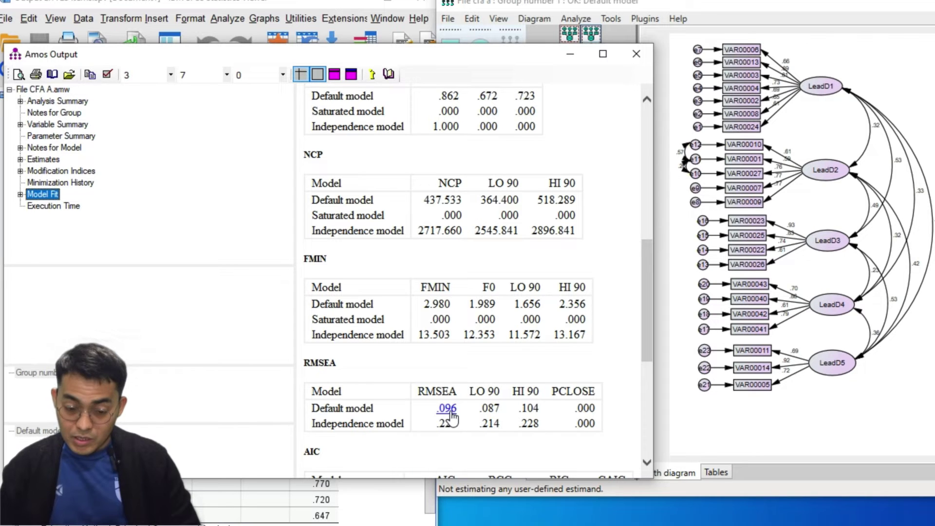
scroll(451, 417, "down", 3)
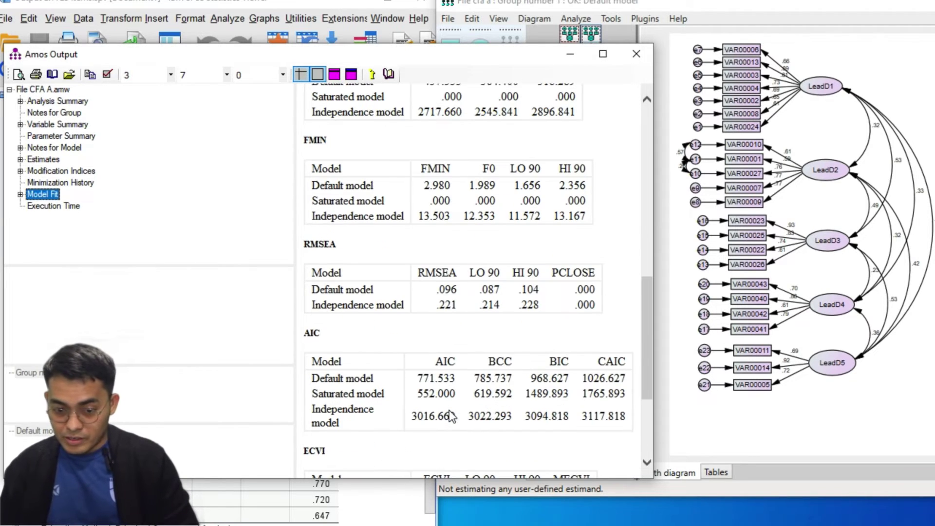
- Browse the covariance modification indices, then expand the Estimates section
left_click(87, 173)
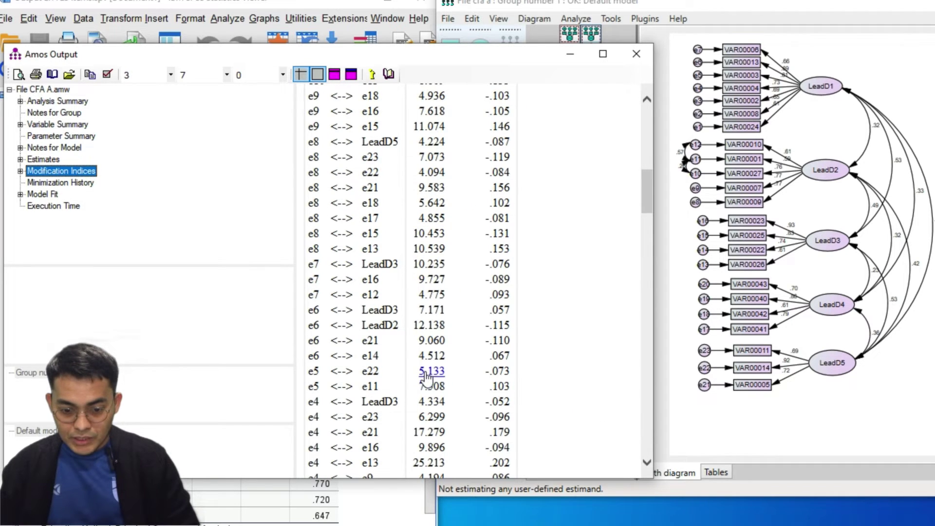
scroll(423, 273, "down", 4)
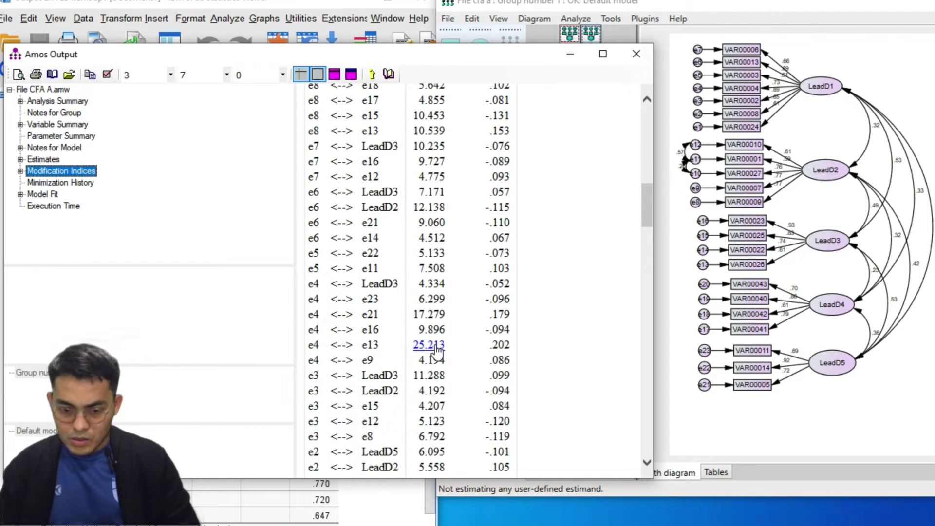
scroll(437, 347, "down", 2)
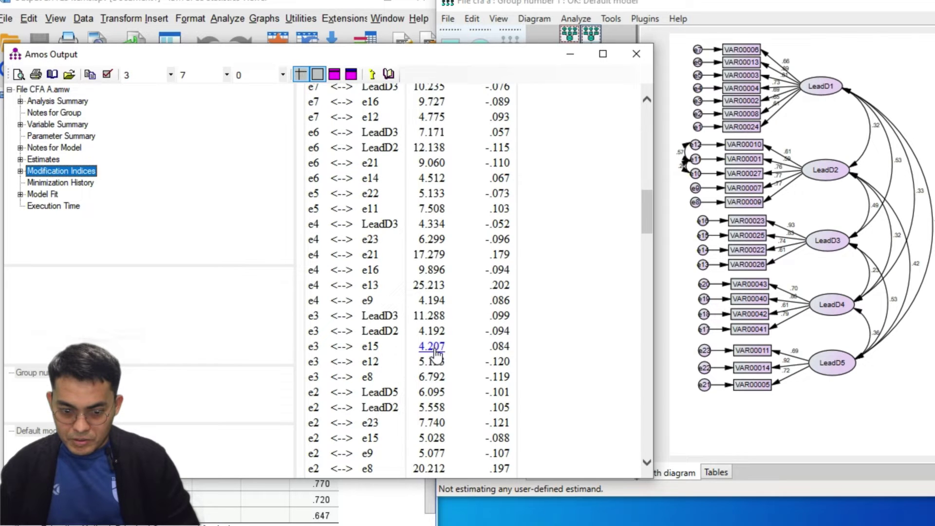
scroll(437, 349, "down", 4)
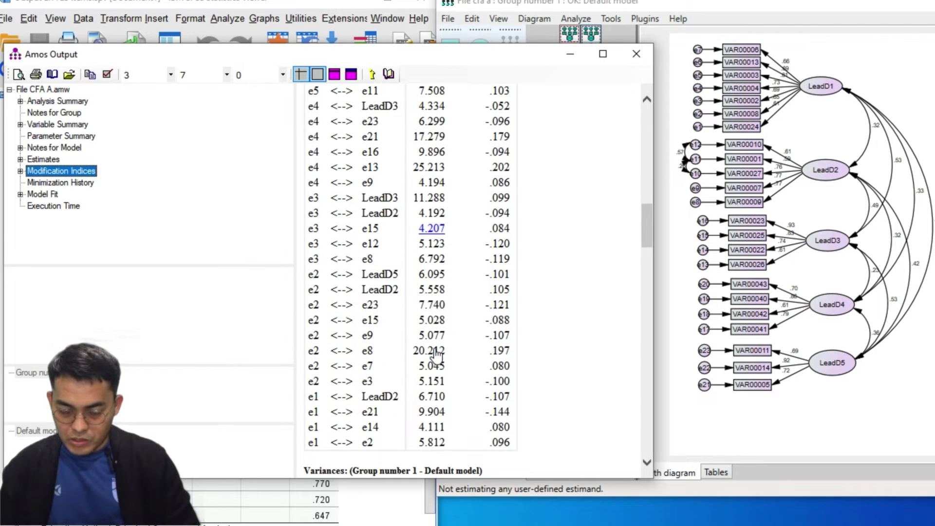
scroll(436, 354, "up", 2)
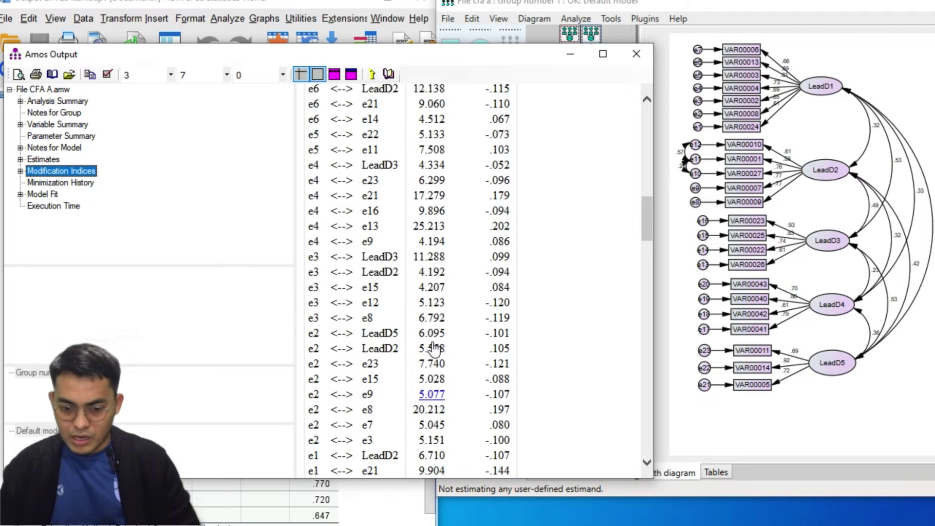
scroll(435, 348, "up", 7)
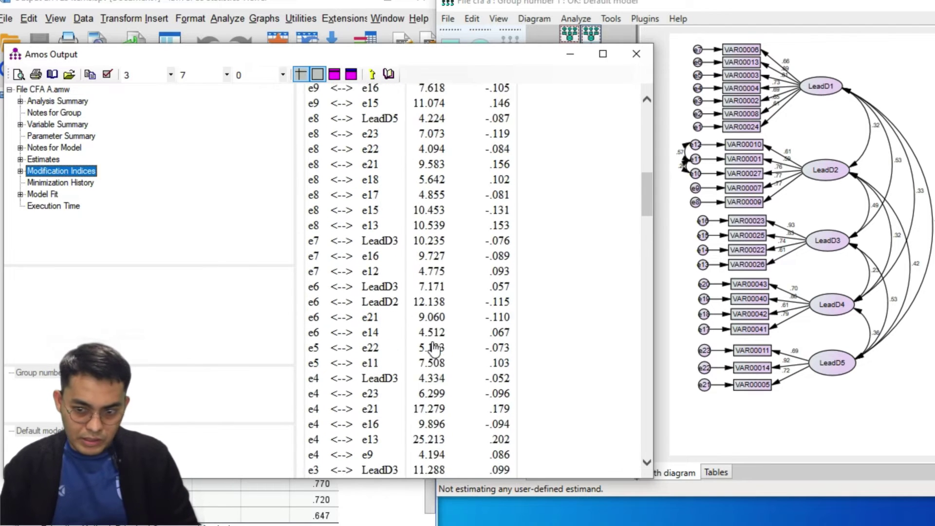
scroll(435, 347, "up", 3)
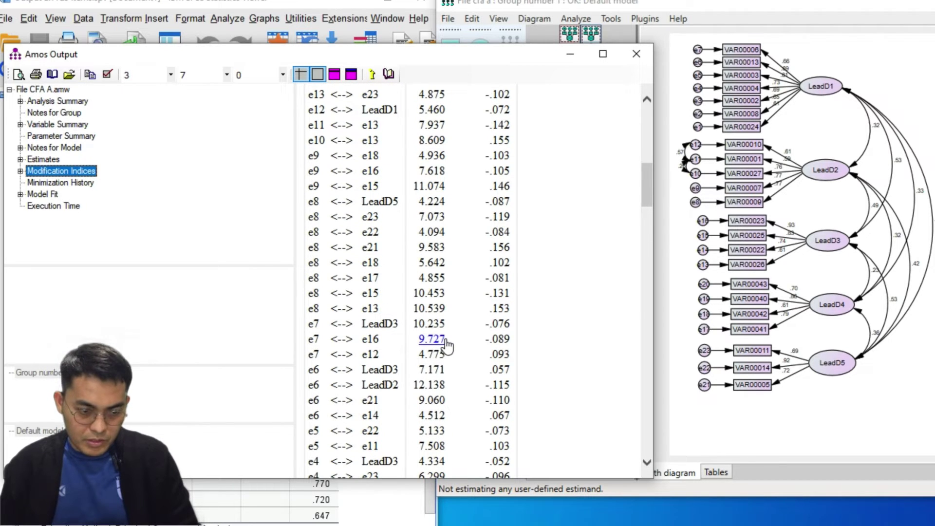
scroll(448, 345, "up", 15)
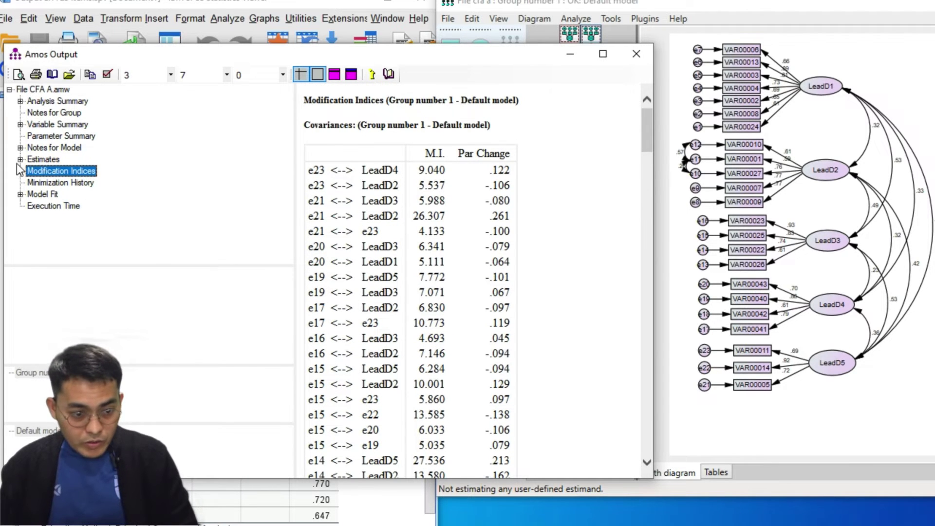
double_click(43, 159)
- View the Standardized Residual Covariances matrix in a widened window, then return to the input diagram
double_click(46, 183)
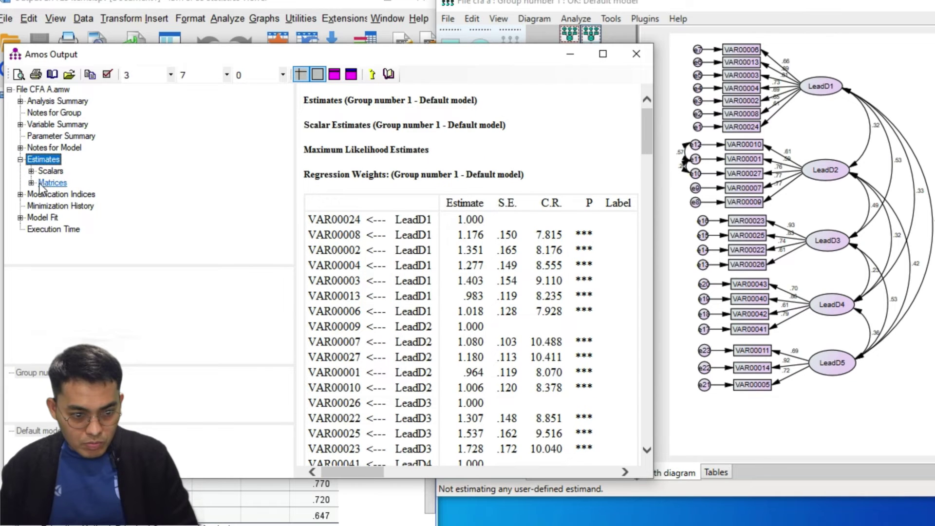
left_click(59, 206)
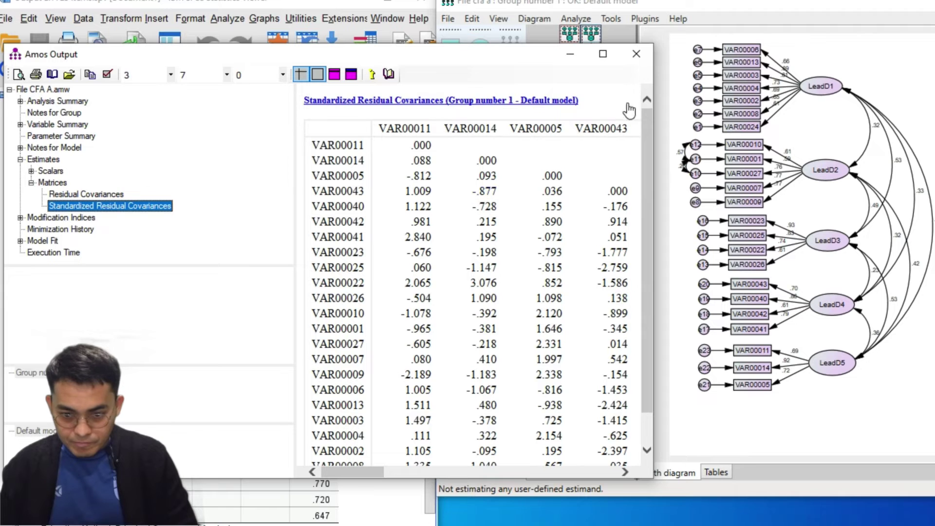
left_click_drag(654, 77, 915, 74)
left_click_drag(412, 137, 202, 161)
scroll(436, 237, "down", 2)
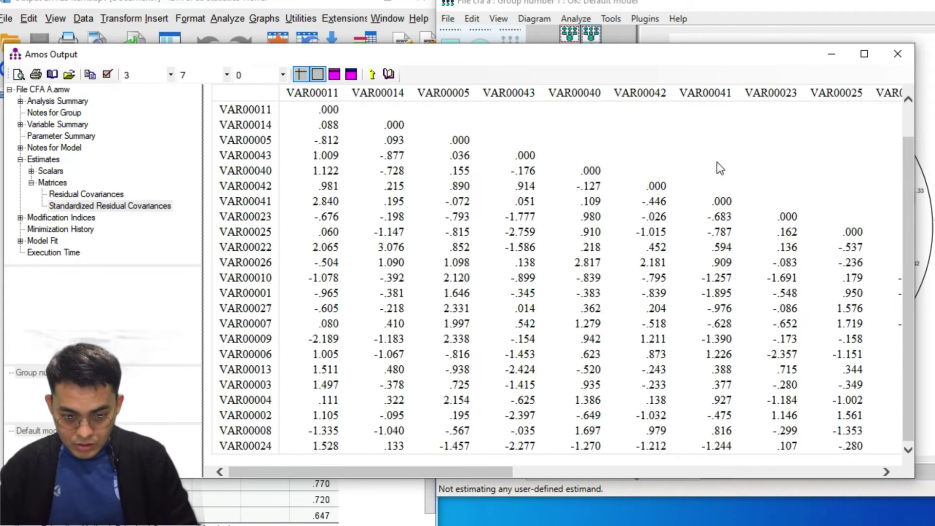
key("alt+Tab")
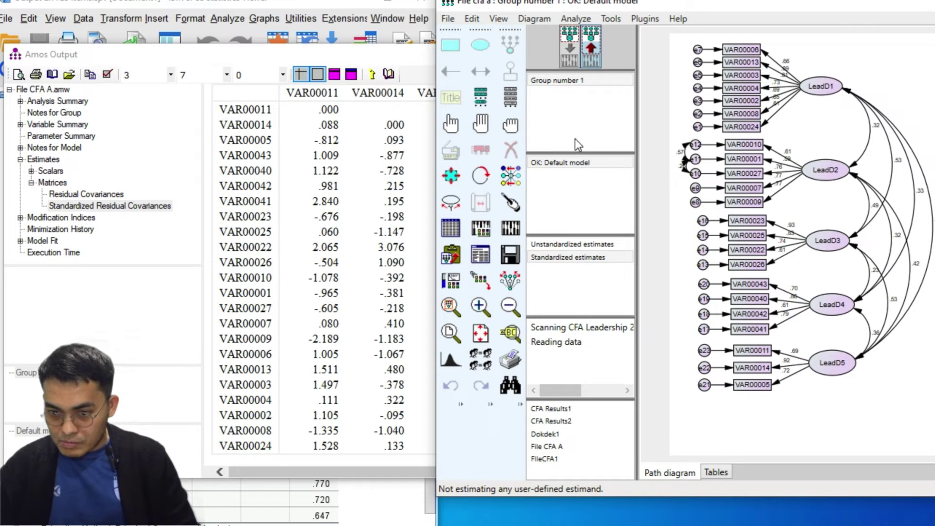
left_click(569, 61)
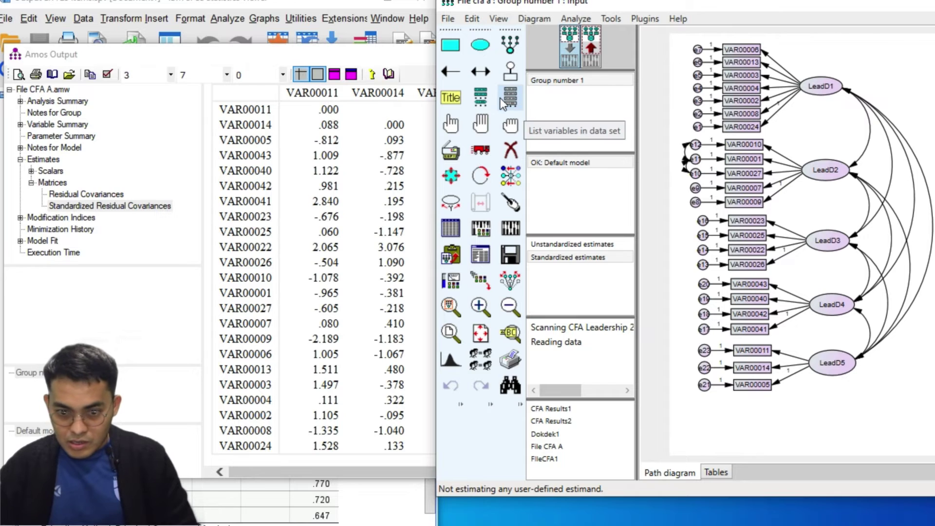
- Delete VAR00024 and its error e1 from LeadD1, and fix VAR00008's loading at 1
left_click(511, 150)
left_click(740, 127)
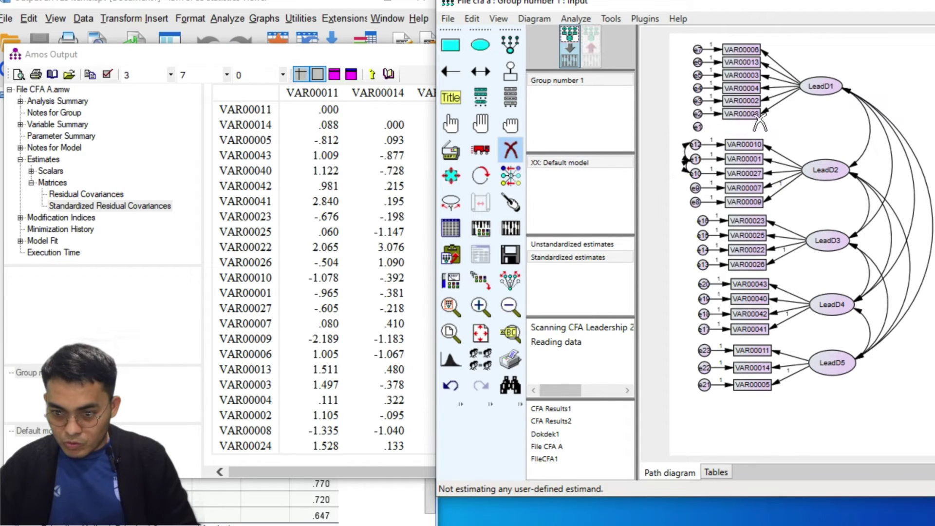
left_click(699, 127)
left_click(511, 160)
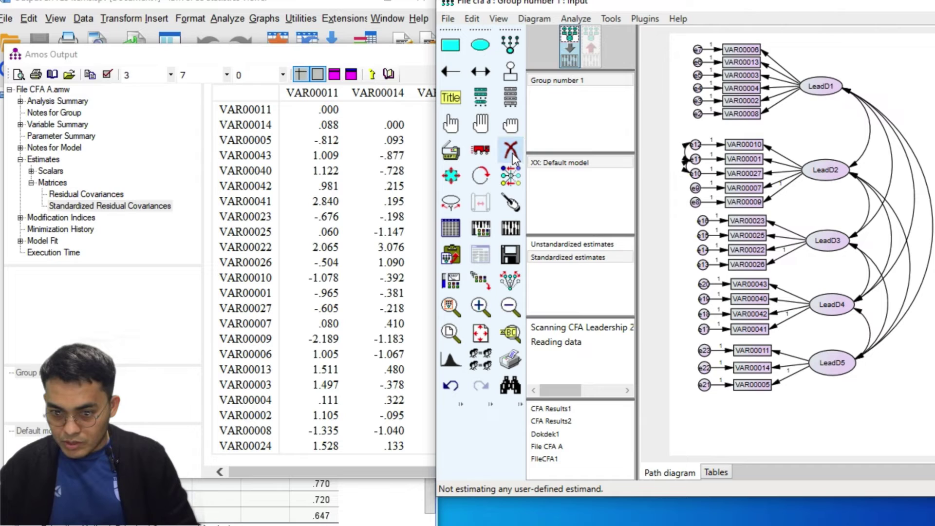
double_click(768, 116)
left_click(415, 174)
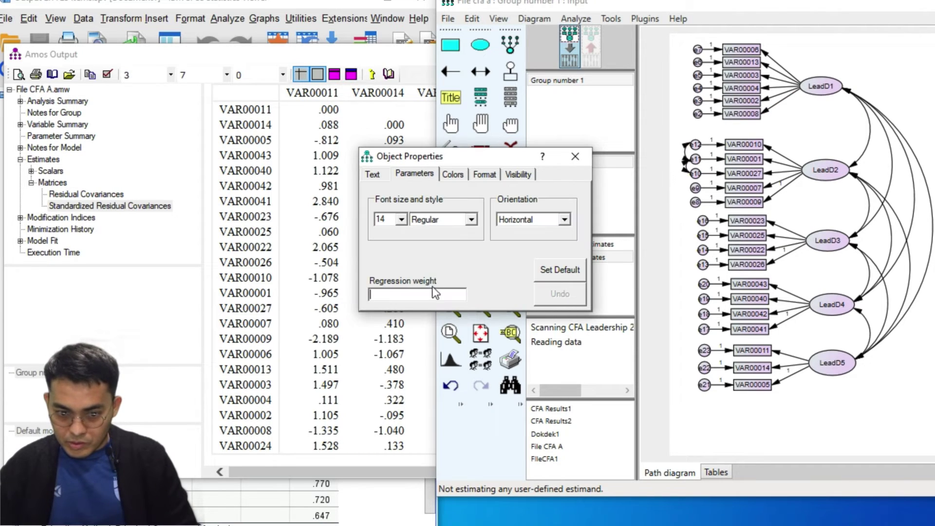
left_click(450, 295)
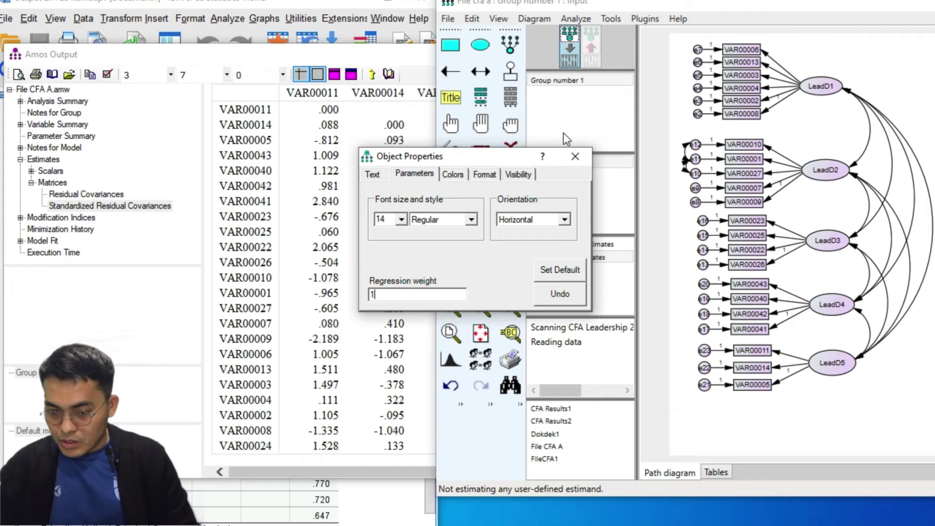
left_click(575, 156)
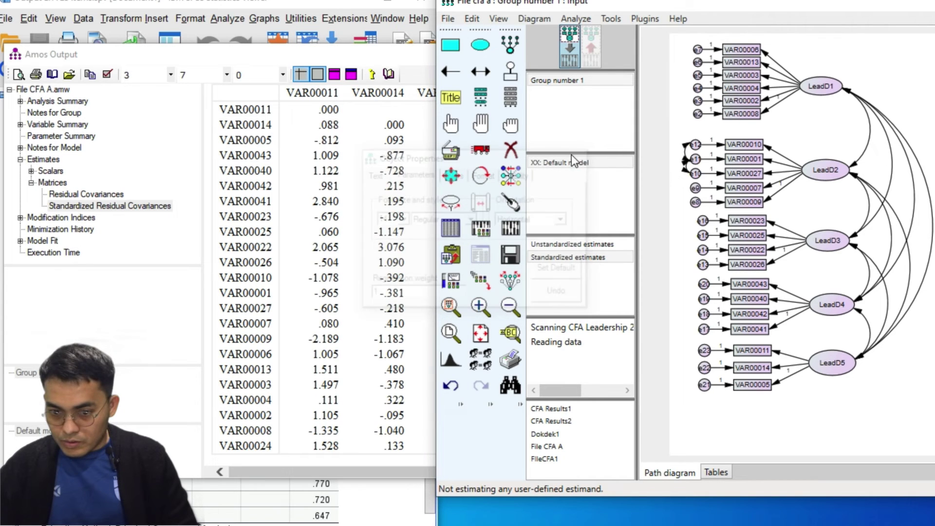
- Re-estimate and view Model Fit: chi-square 606.864 on 197 df, CMIN/DF 3.081, CFI .843
left_click(509, 229)
left_click(584, 49)
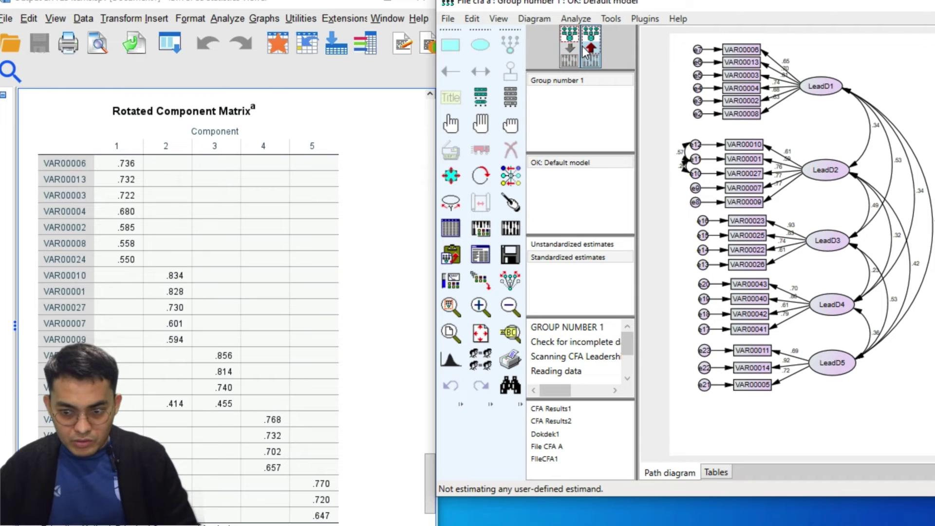
left_click(484, 260)
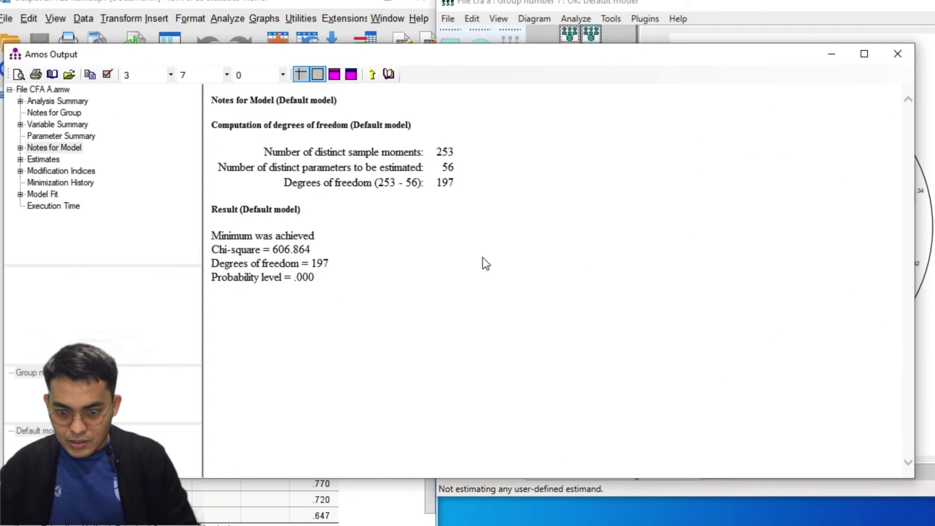
left_click(30, 194)
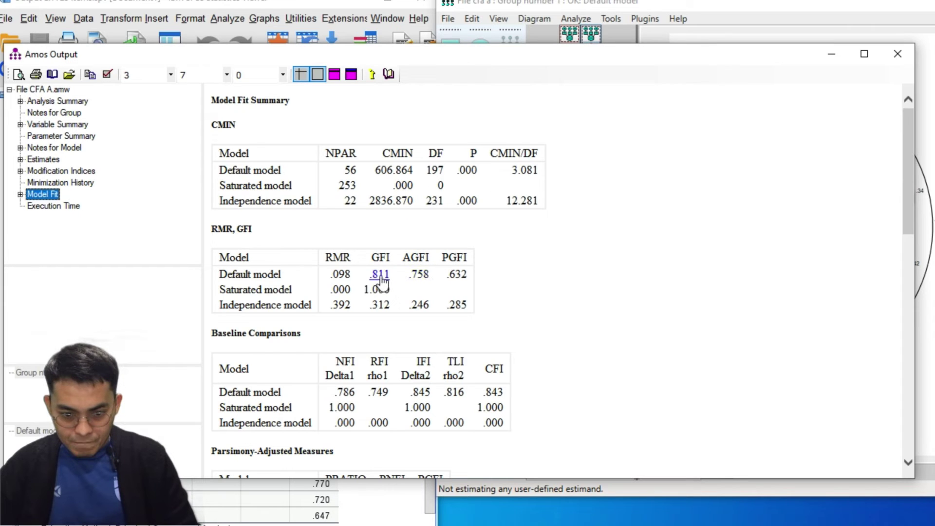
- Check RMSEA .097, then view the revised standardized residual covariances, peaking at 3.088
scroll(380, 280, "down", 10)
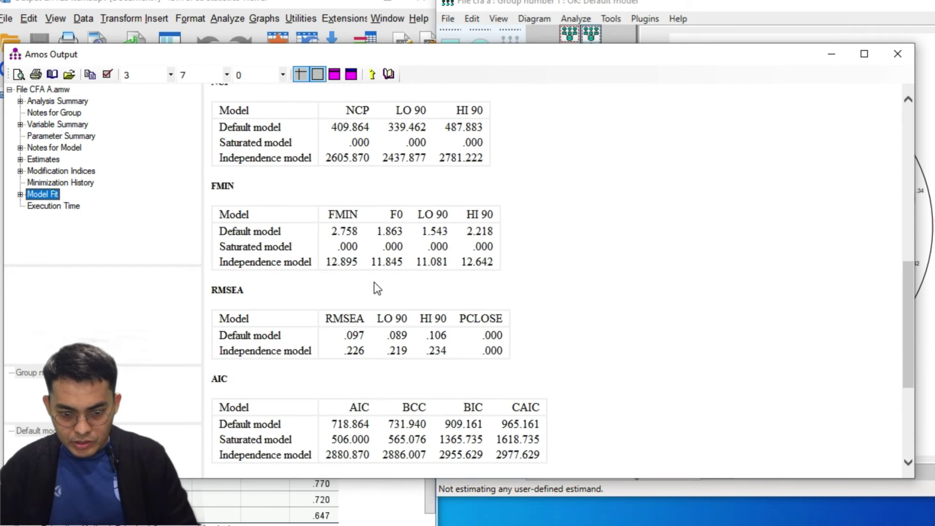
key("alt+Tab")
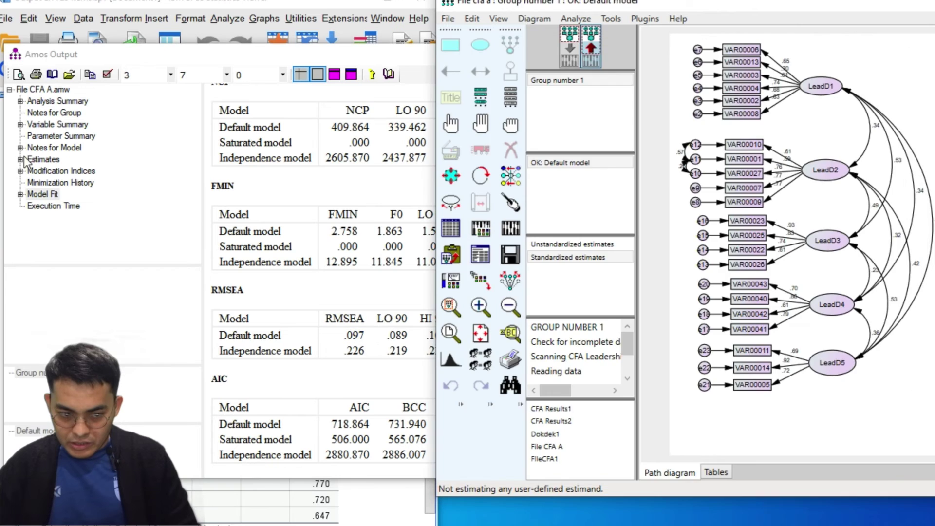
left_click(19, 161)
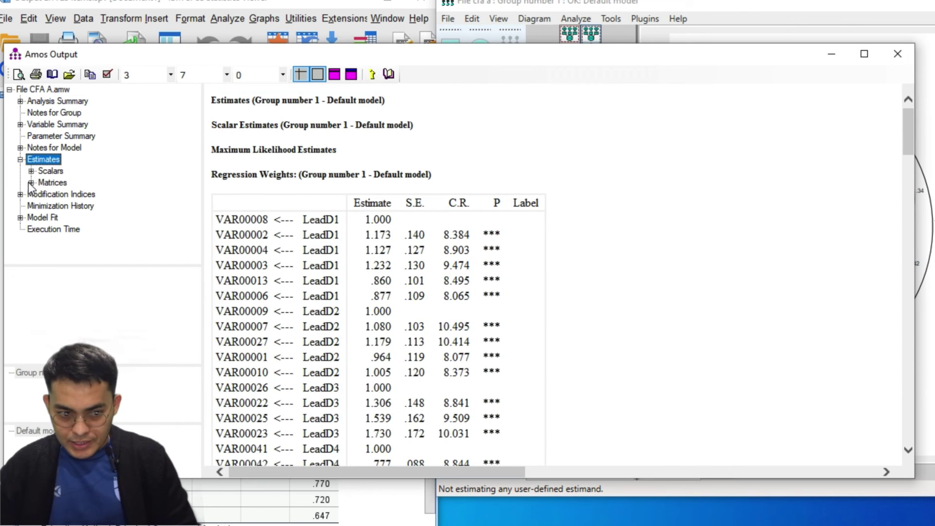
left_click(31, 183)
left_click(52, 208)
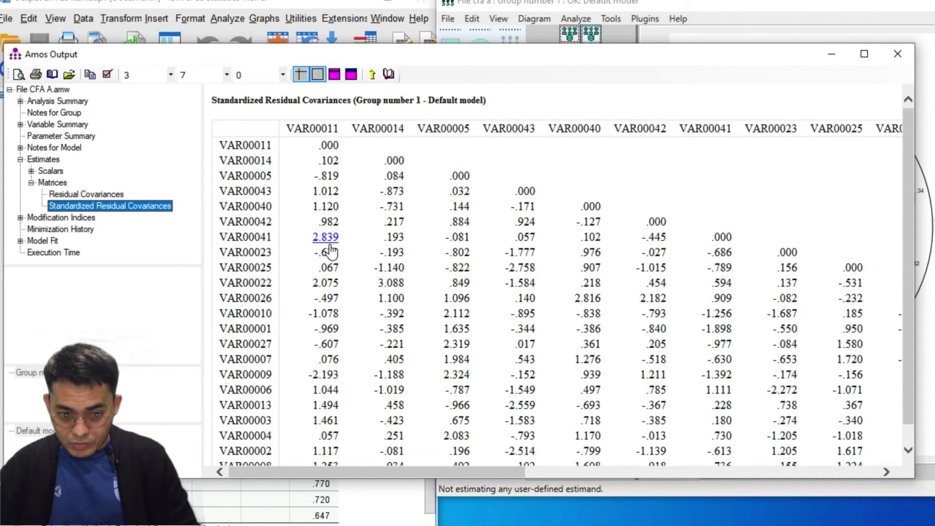
scroll(330, 251, "down", 1)
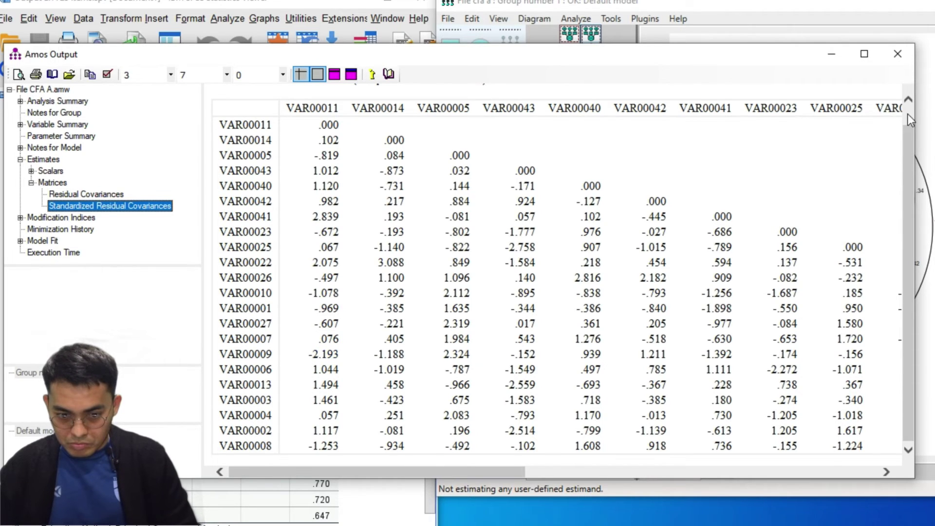
left_click(923, 112)
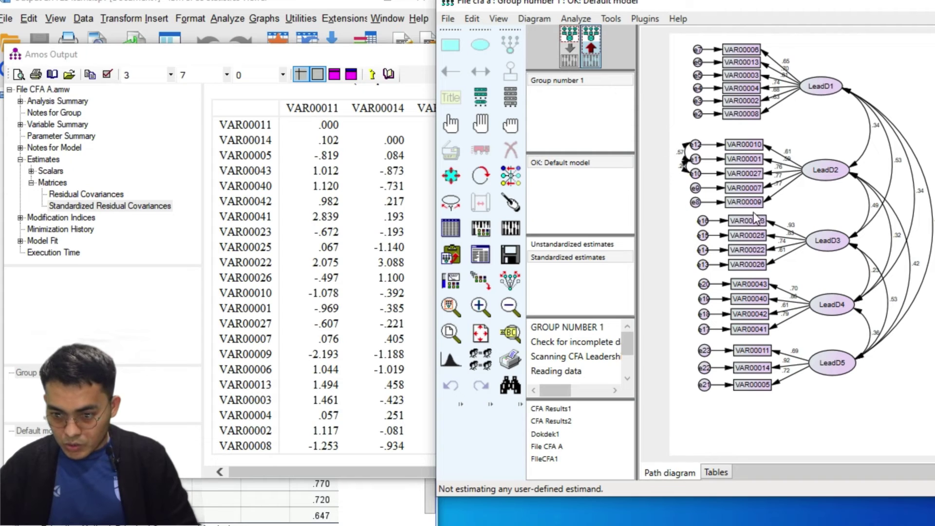
- Delete VAR00009 and its error, fix the LeadD2→VAR00007 loading at 1, and re-estimate
left_click(510, 150)
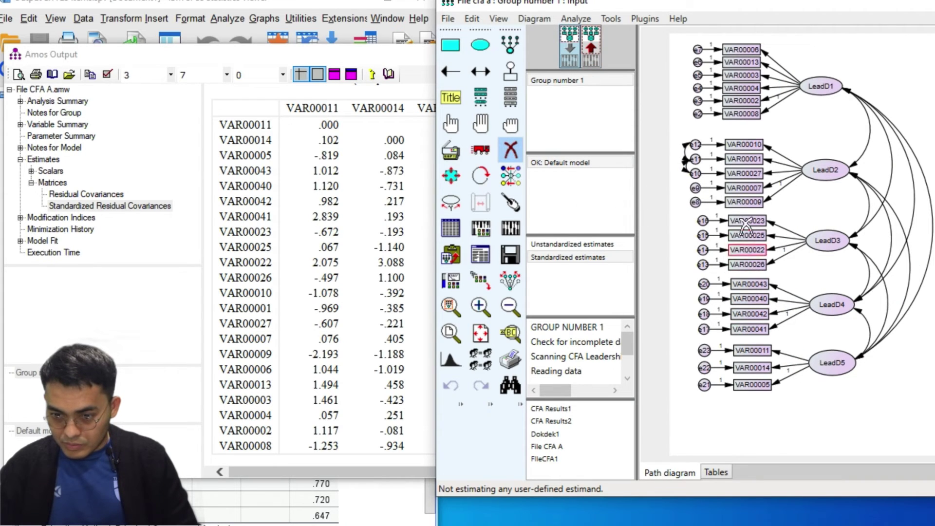
left_click(744, 202)
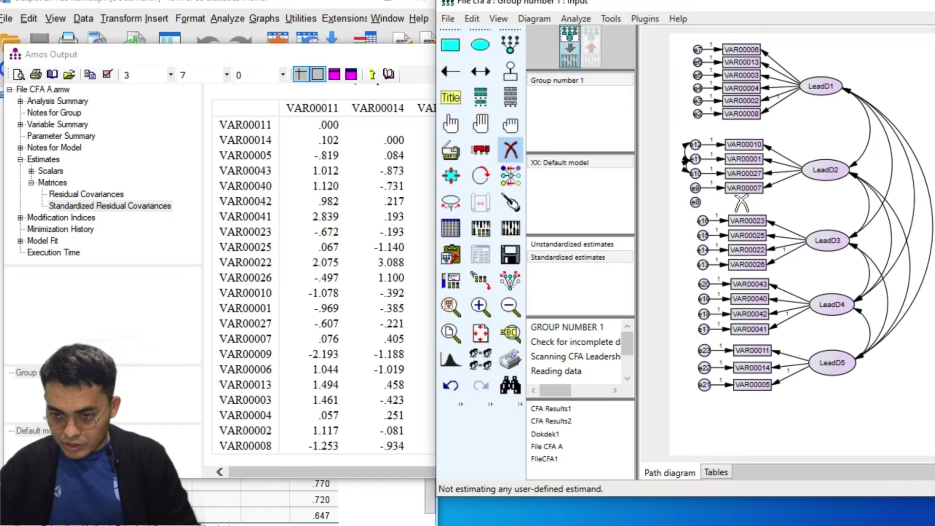
left_click(694, 202)
key("Escape")
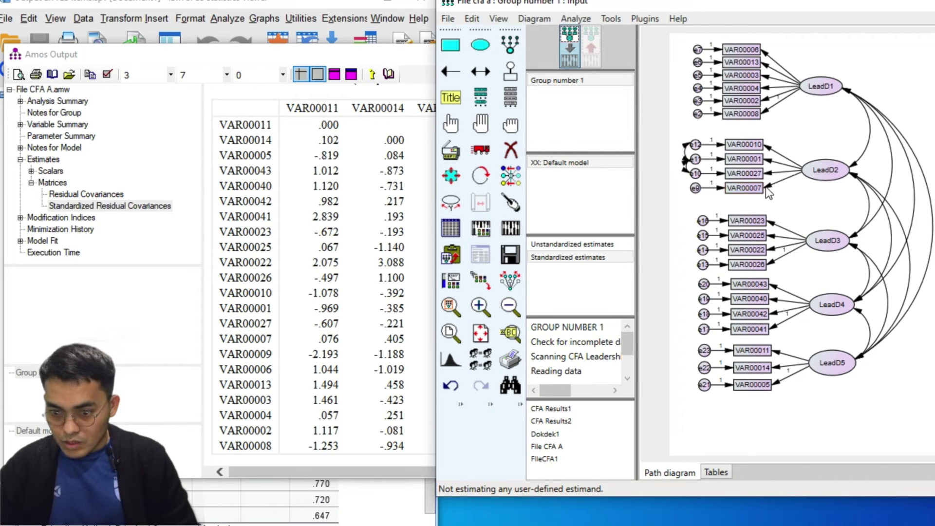
double_click(770, 190)
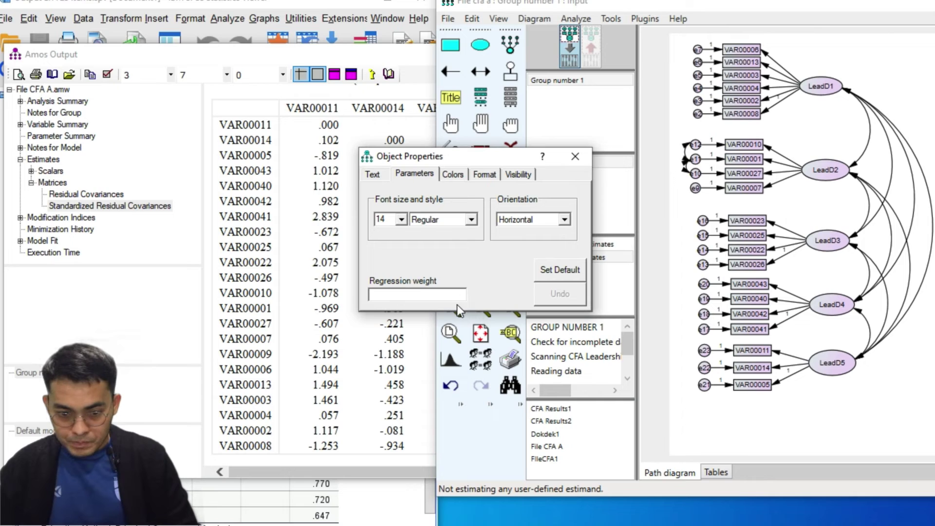
type("1")
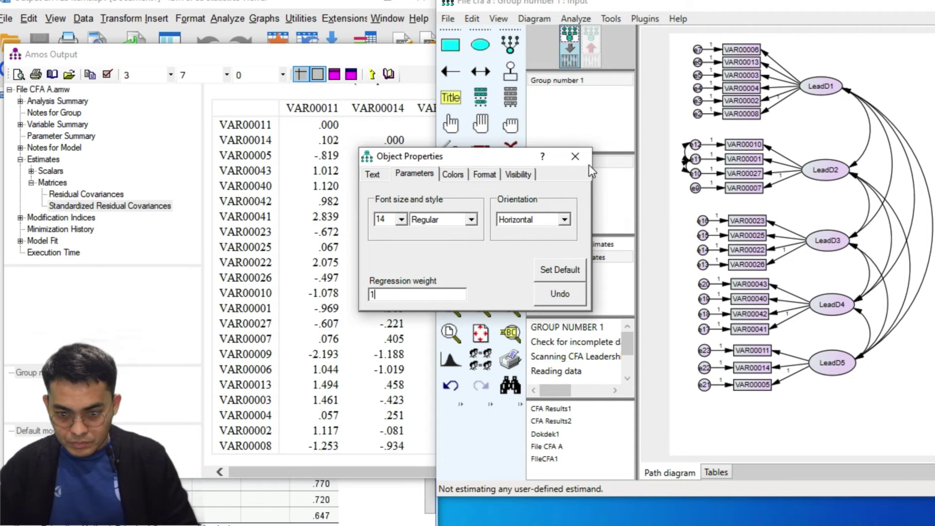
left_click(576, 157)
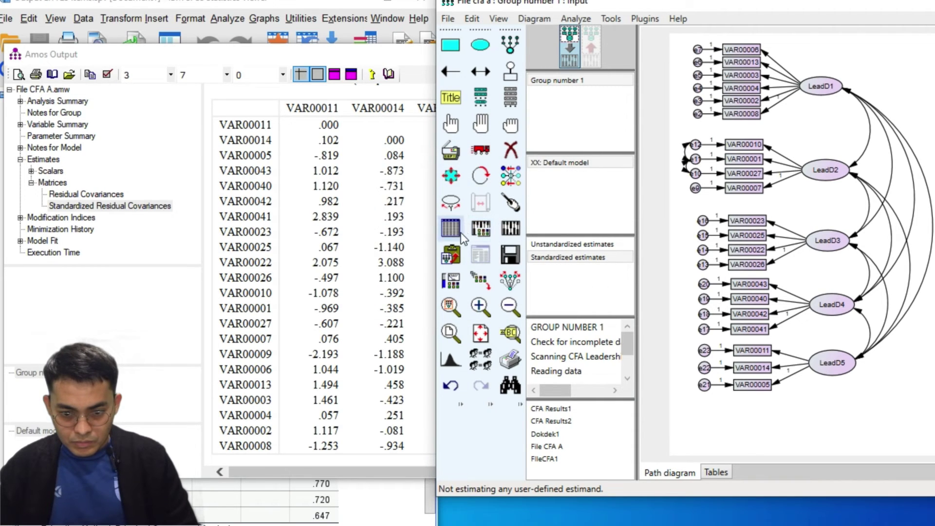
left_click(510, 228)
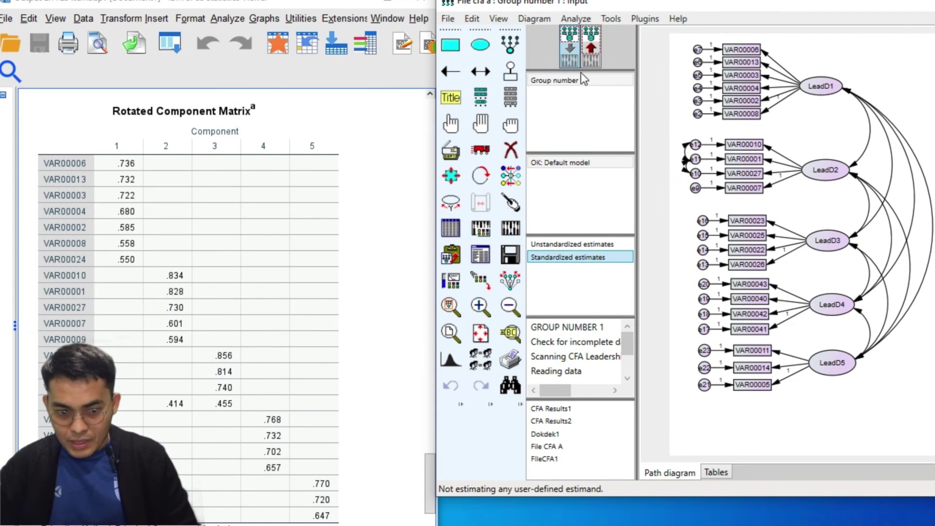
left_click(591, 50)
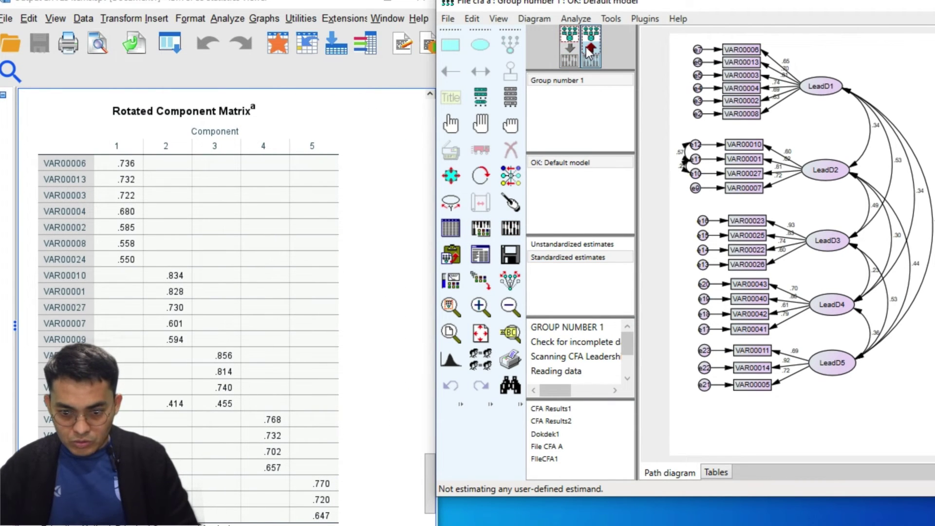
- Show the revised model's Model Fit output down to the RMSEA table: CFI .858, RMSEA .093
left_click(481, 255)
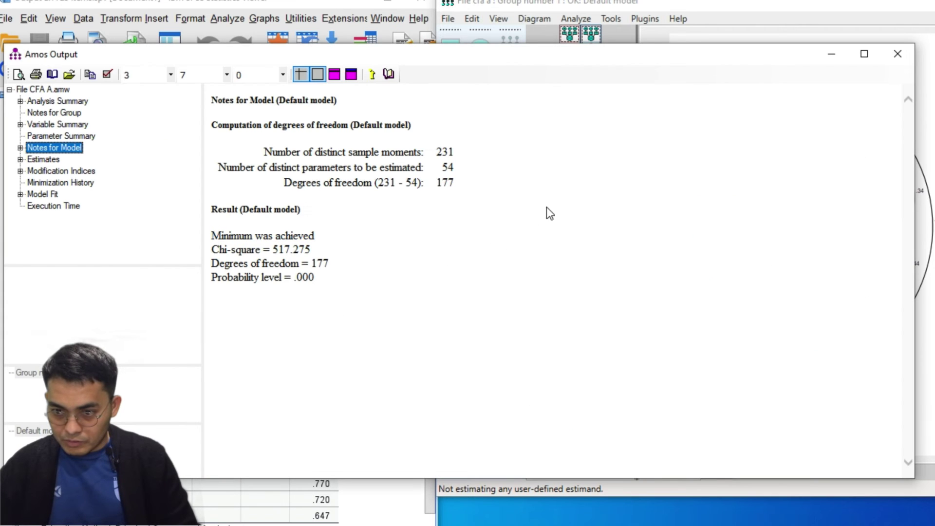
left_click(44, 194)
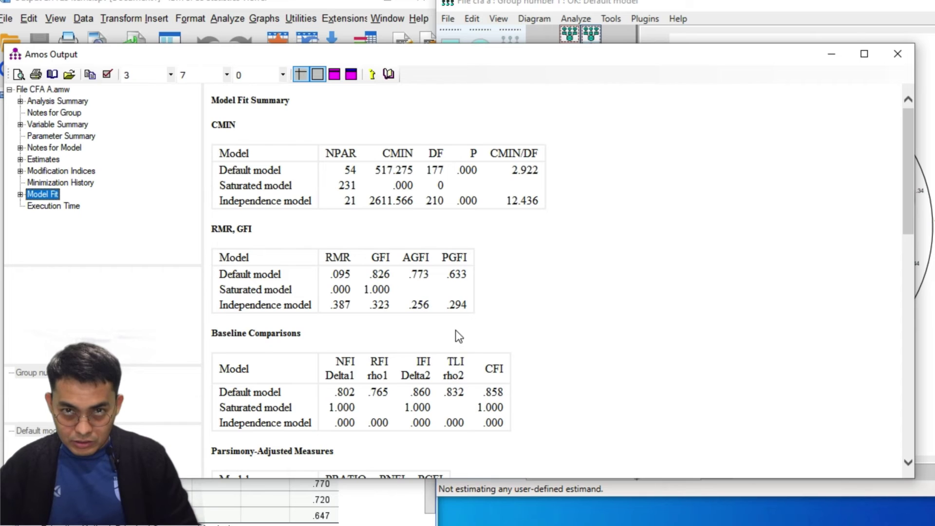
scroll(455, 330, "down", 3)
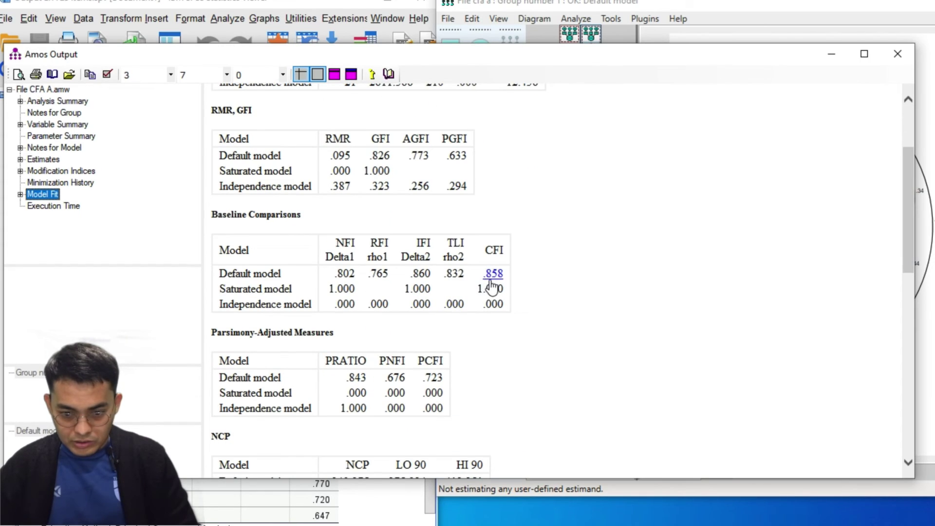
scroll(446, 311, "down", 6)
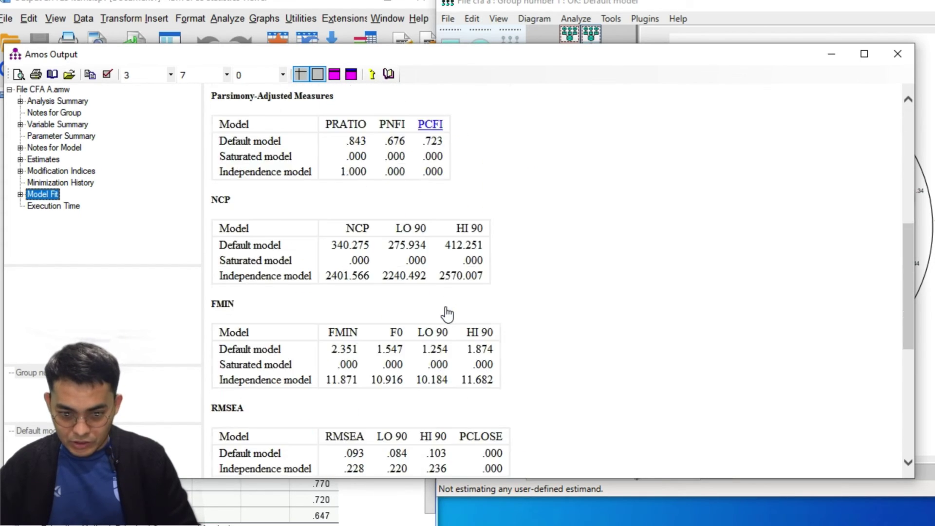
scroll(342, 372, "down", 2)
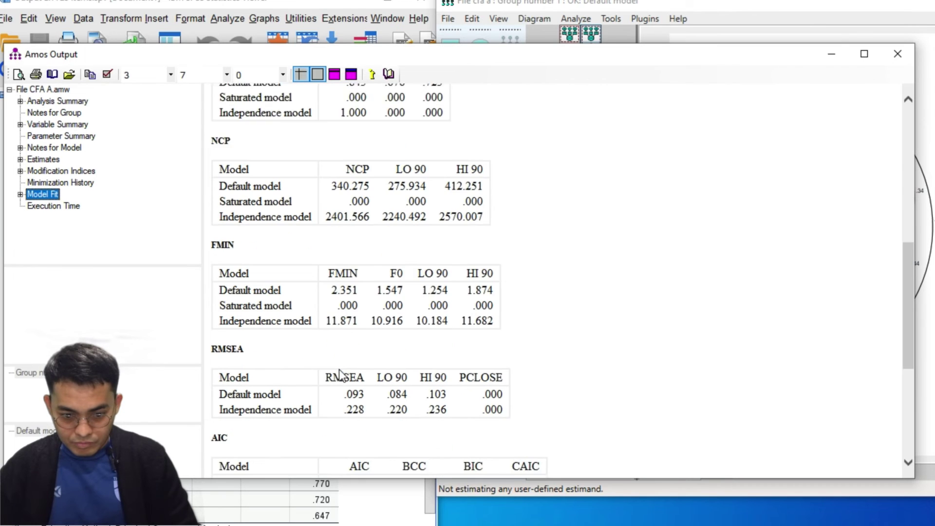
scroll(339, 372, "down", 2)
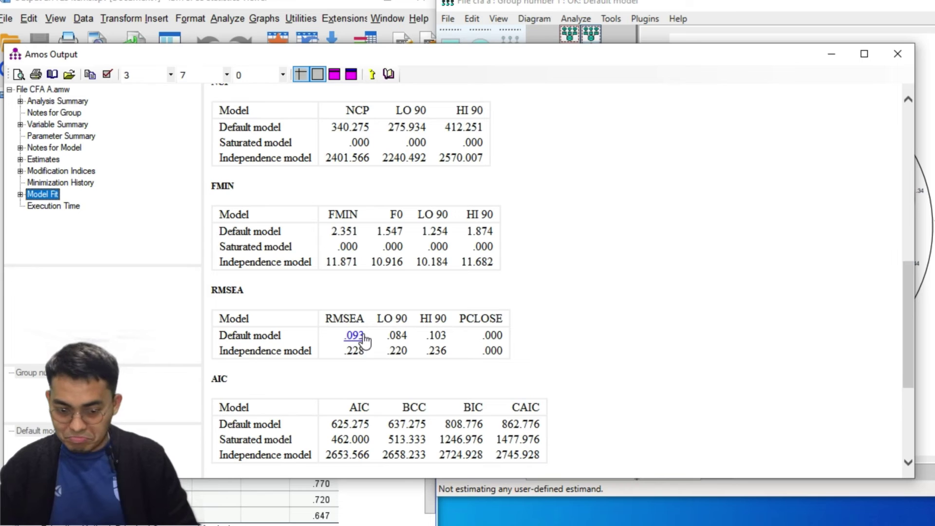
- Review the revised model's Modification Indices in the Amos Output
left_click(62, 172)
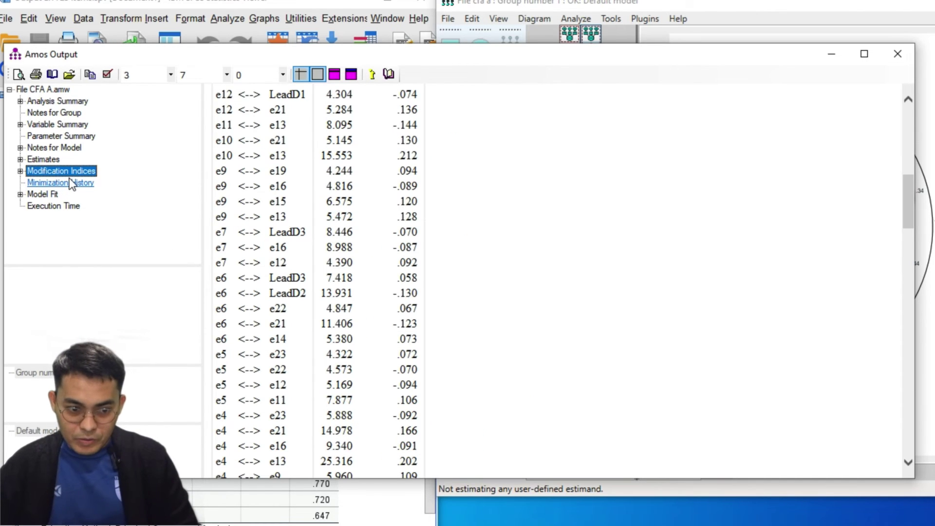
scroll(263, 232, "up", 10)
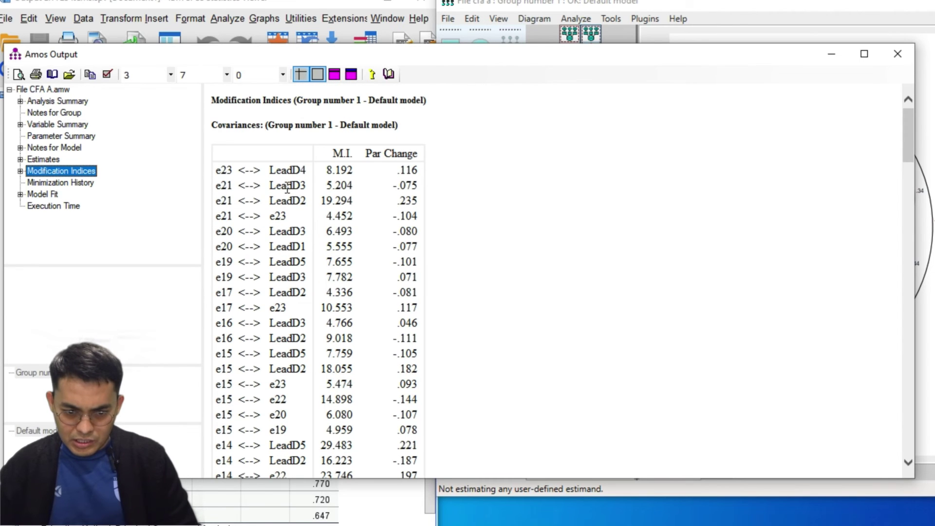
scroll(285, 187, "down", 15)
scroll(273, 191, "up", 3)
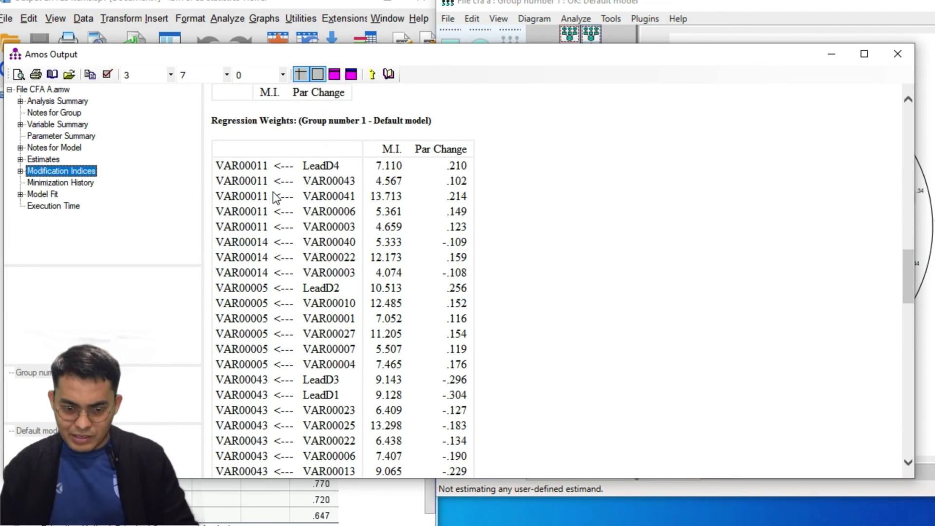
scroll(302, 200, "up", 12)
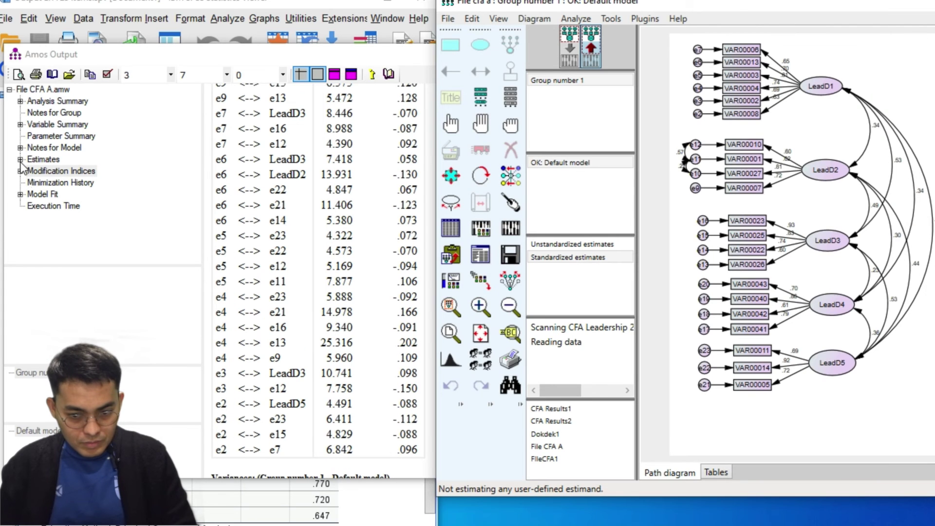
- Display the Standardized Residual Covariances matrix under Estimates > Matrices
left_click(28, 160)
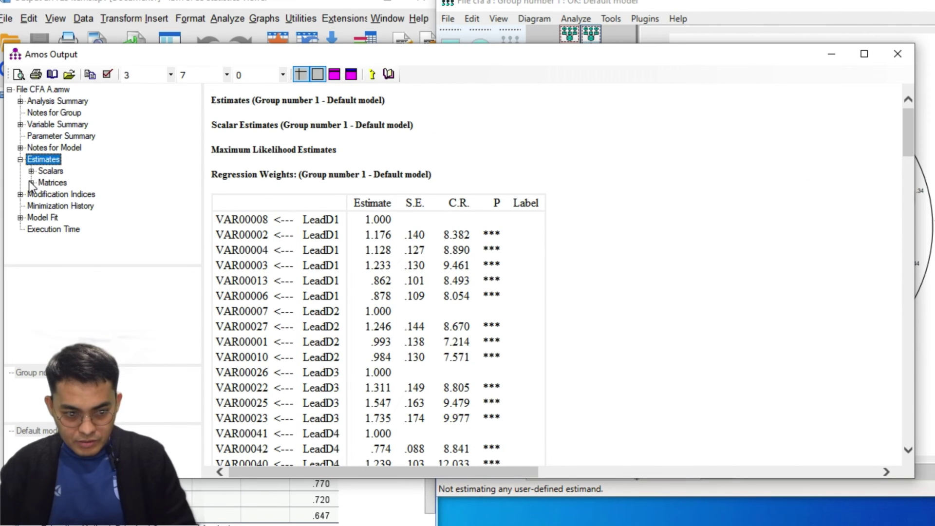
left_click(29, 182)
left_click(63, 206)
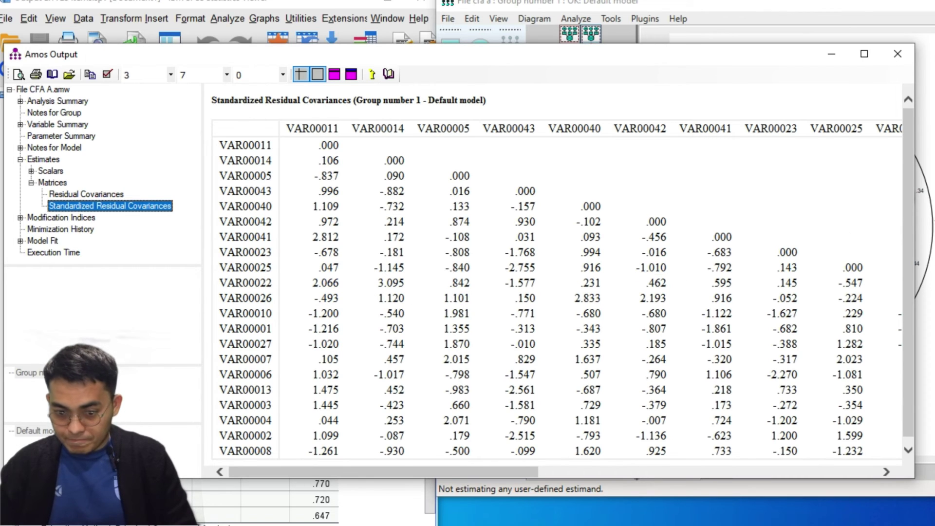
- Erase item VAR00022 and its error e14 from LeadD3 in the input diagram
key("alt+Tab")
left_click(569, 46)
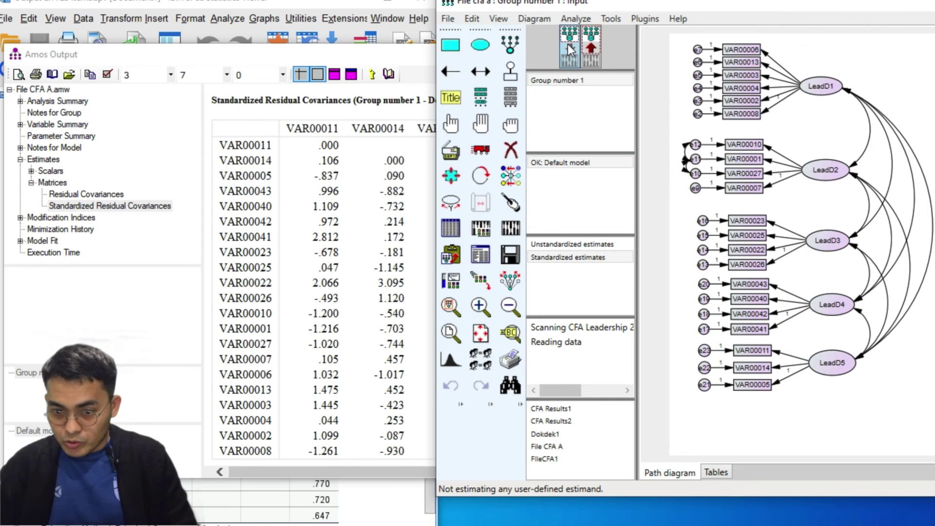
left_click(510, 149)
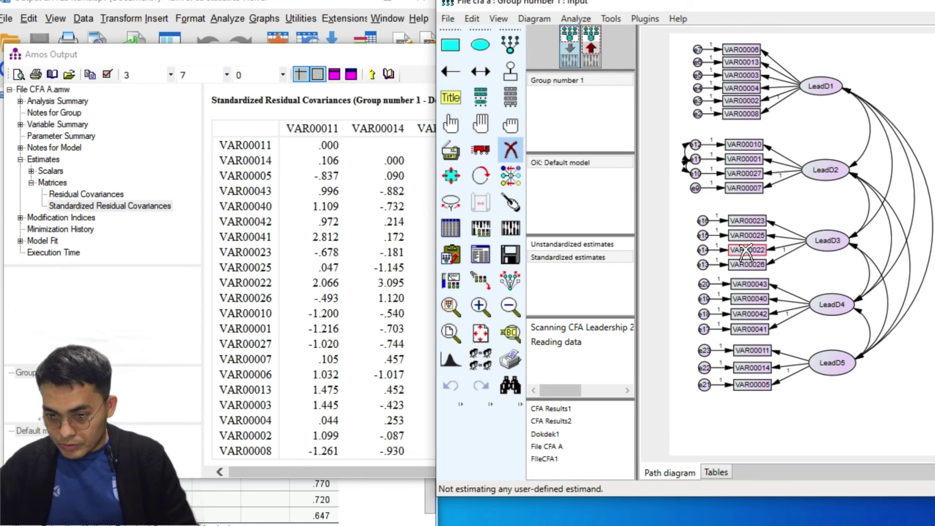
left_click(747, 251)
left_click(703, 250)
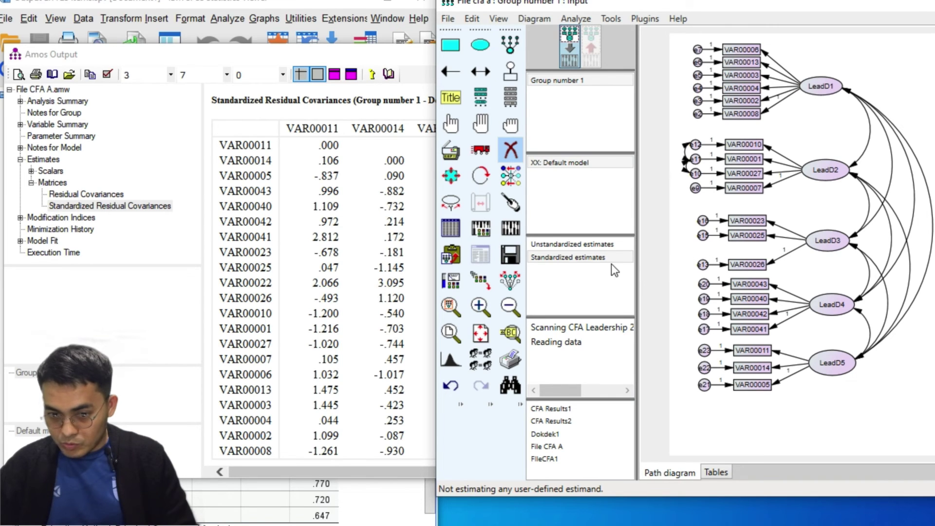
left_click(509, 151)
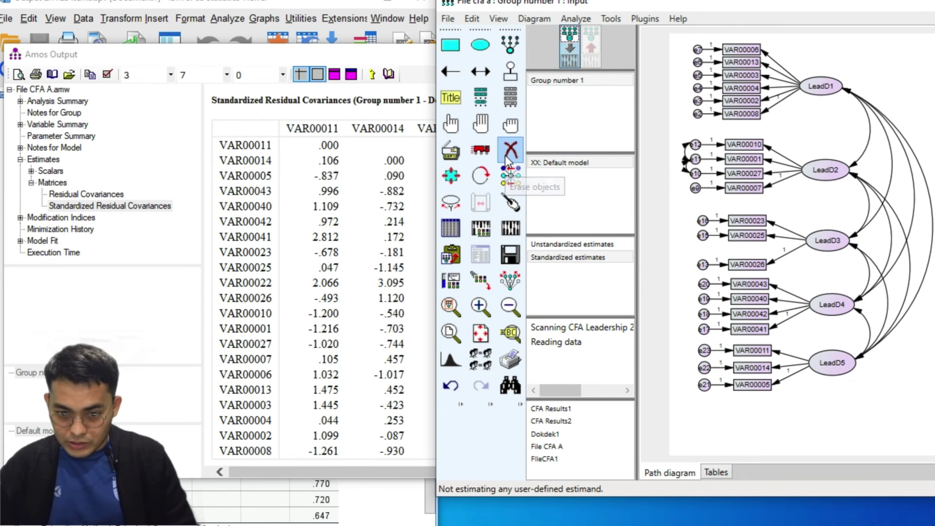
- Re-estimate the model and show its Model Fit: chi-square 431.374 on 158 df, CMIN/DF 2.730
left_click(508, 236)
left_click(490, 255)
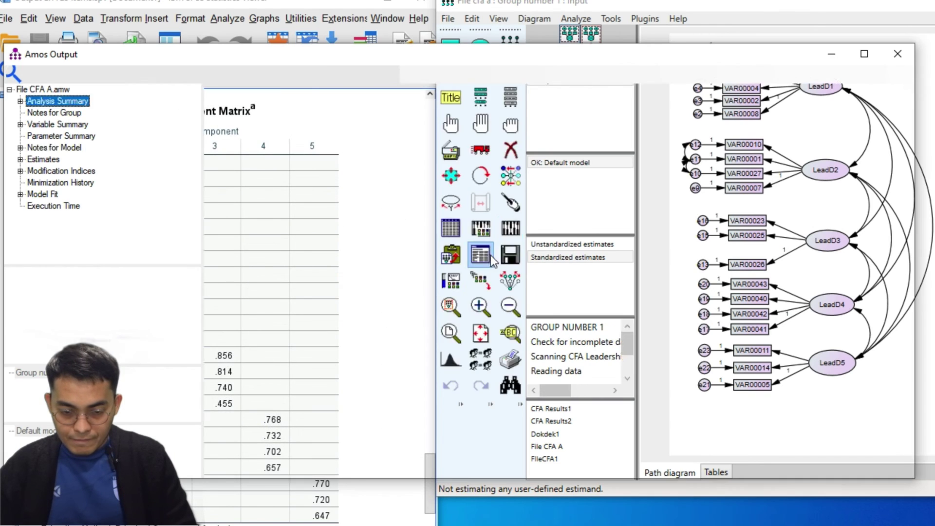
left_click(37, 194)
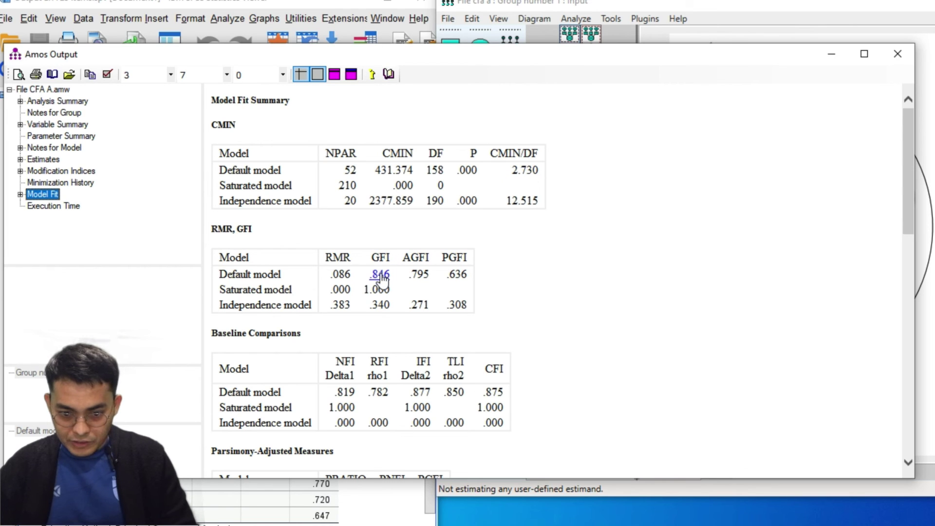
- Scroll the fit output to the RMSEA table, now .089 (LO 90 .079, HI 90 .099)
scroll(496, 392, "down", 5)
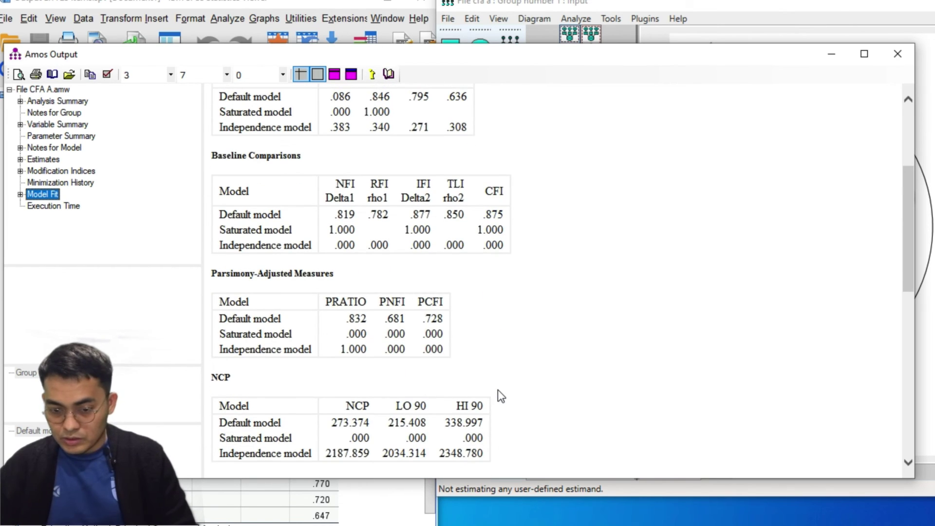
scroll(498, 389, "down", 5)
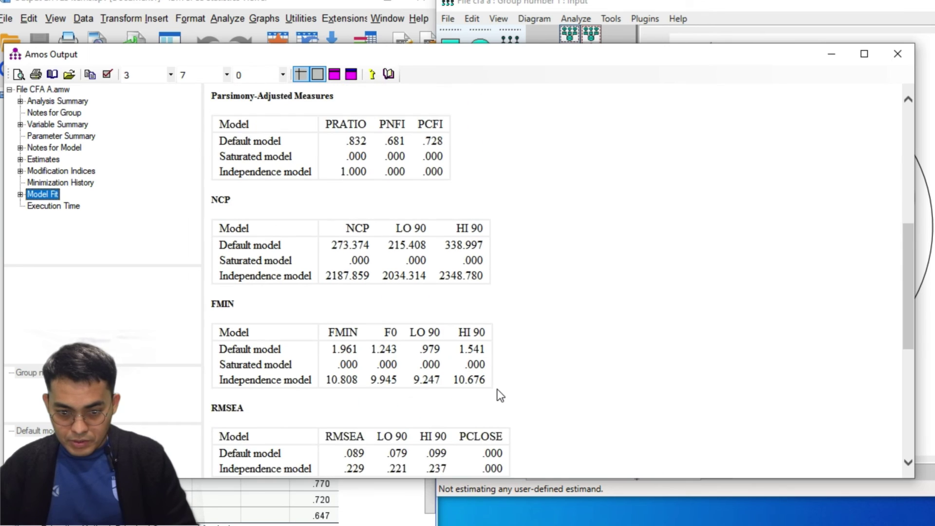
scroll(498, 390, "down", 2)
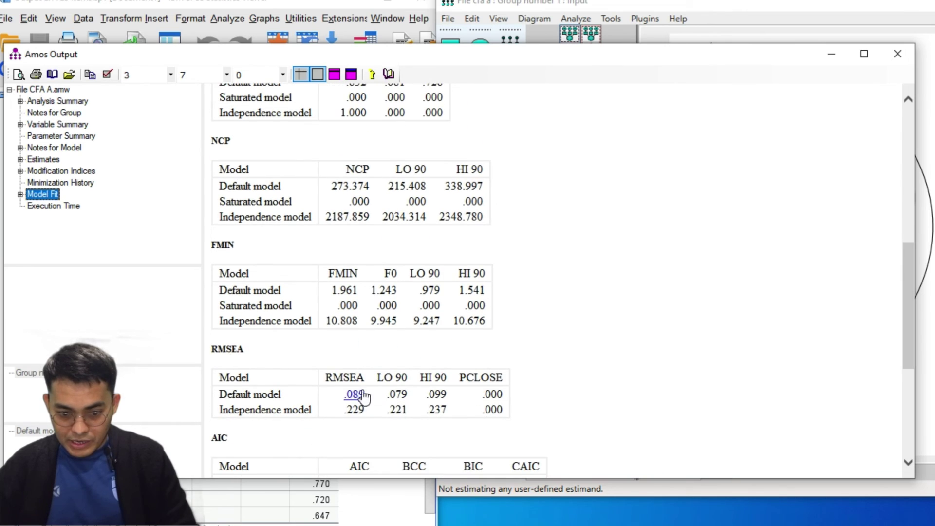